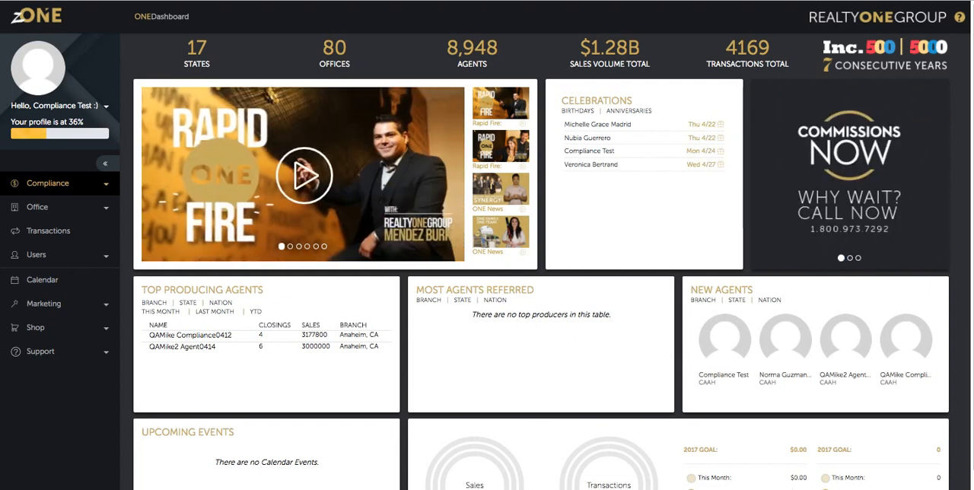
# Open the compliance Batch Summary and look over the batch number, status and office filter choices.
pyautogui.click(48, 184)
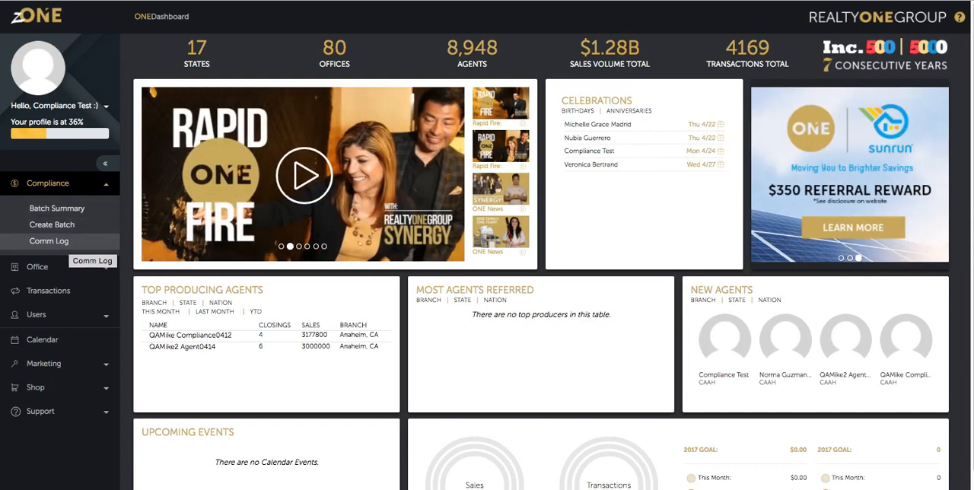
pyautogui.click(64, 209)
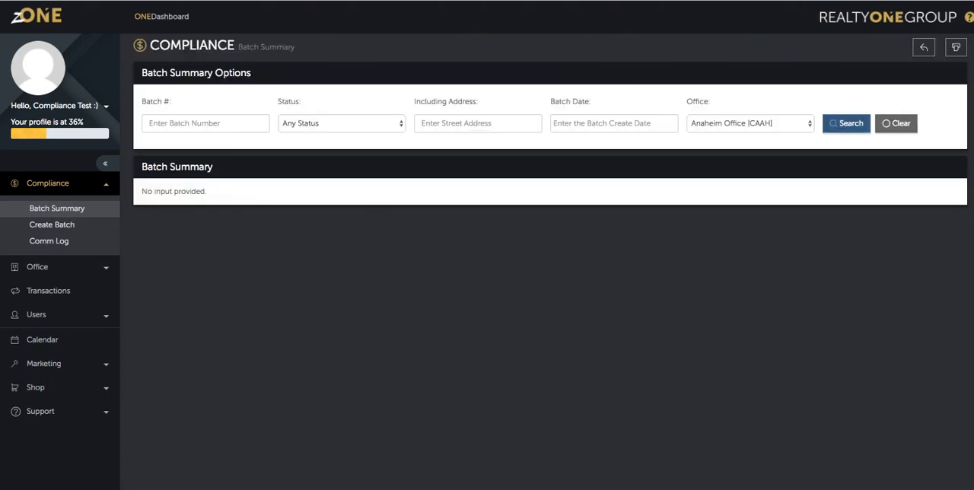
pyautogui.click(205, 123)
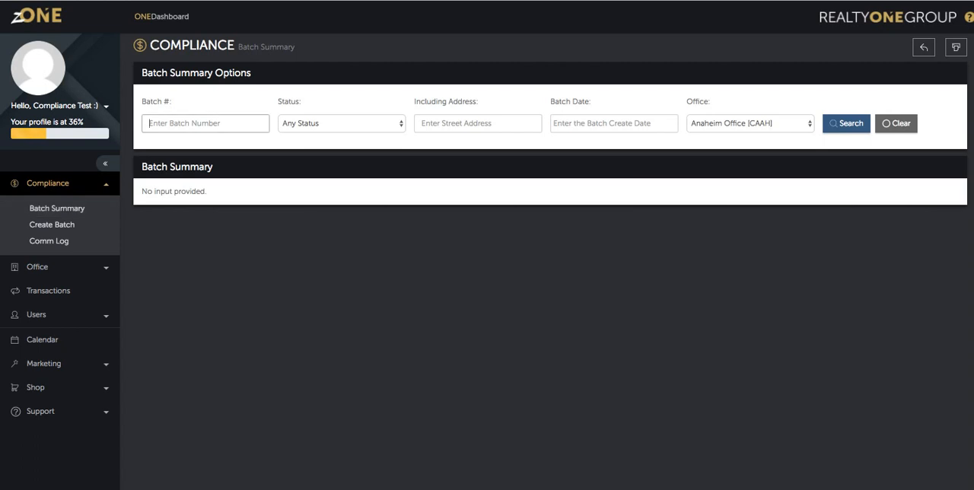
pyautogui.click(342, 124)
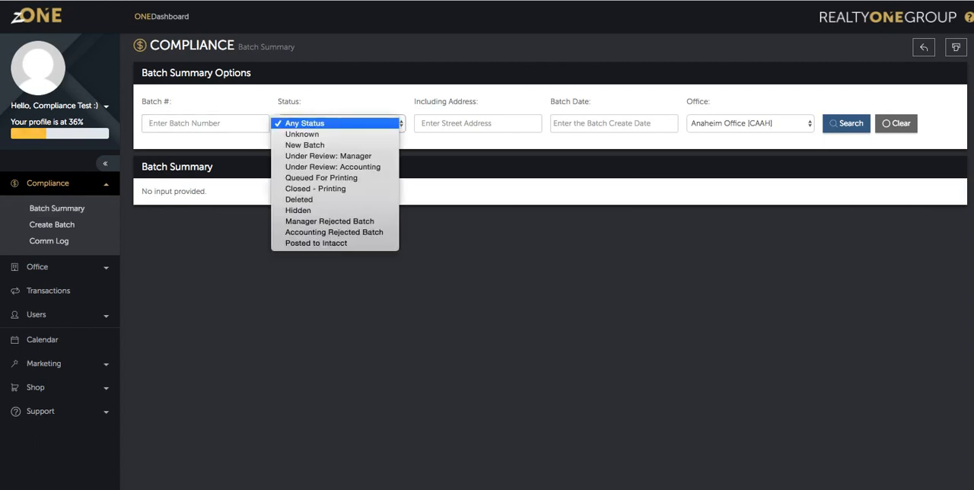
pyautogui.press('Escape')
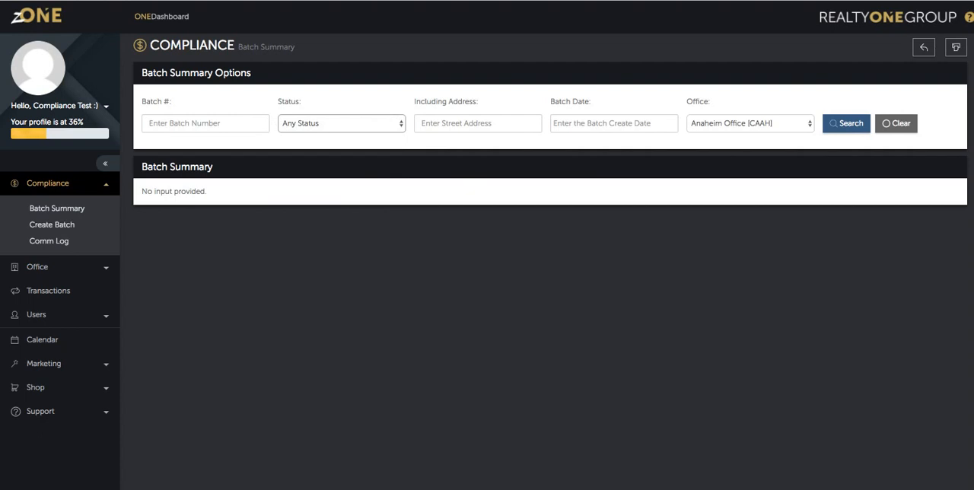
pyautogui.click(751, 124)
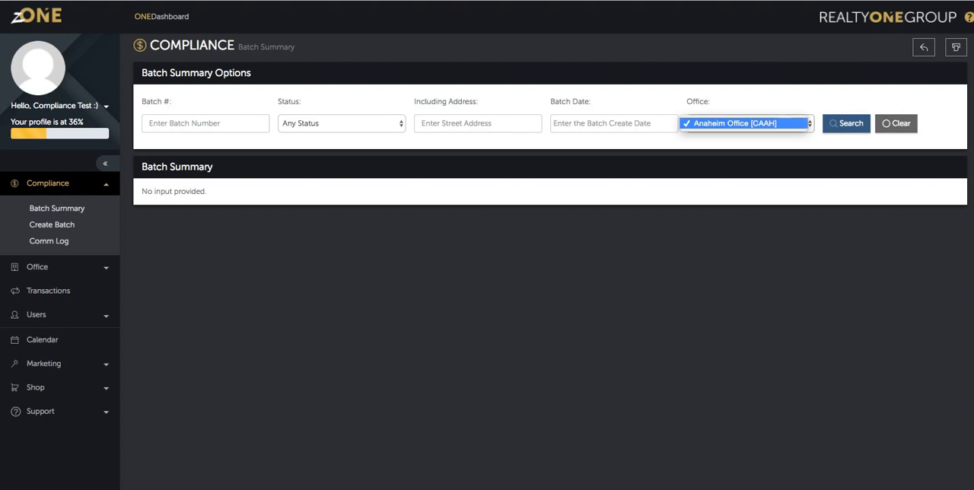
pyautogui.press('Escape')
# Search the Batch Summary for batch number 40806 and look through its transactions.
pyautogui.click(57, 209)
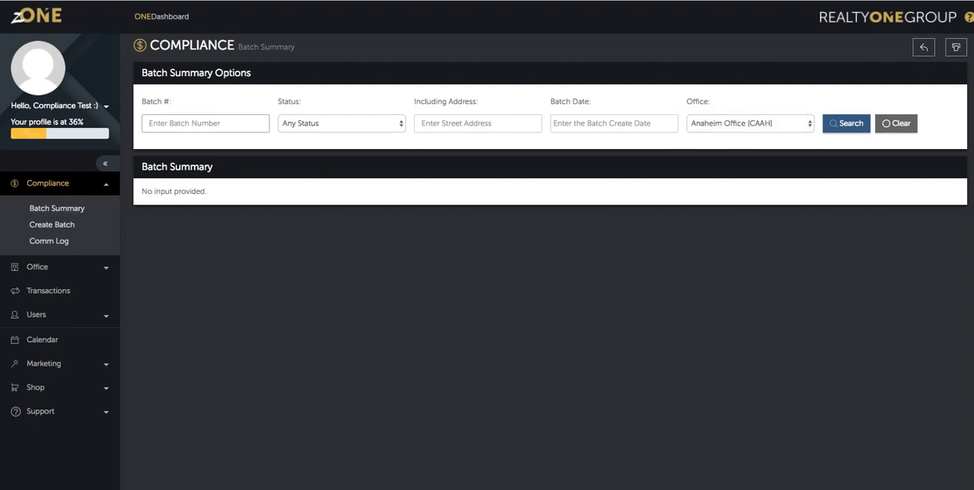
pyautogui.write('408')
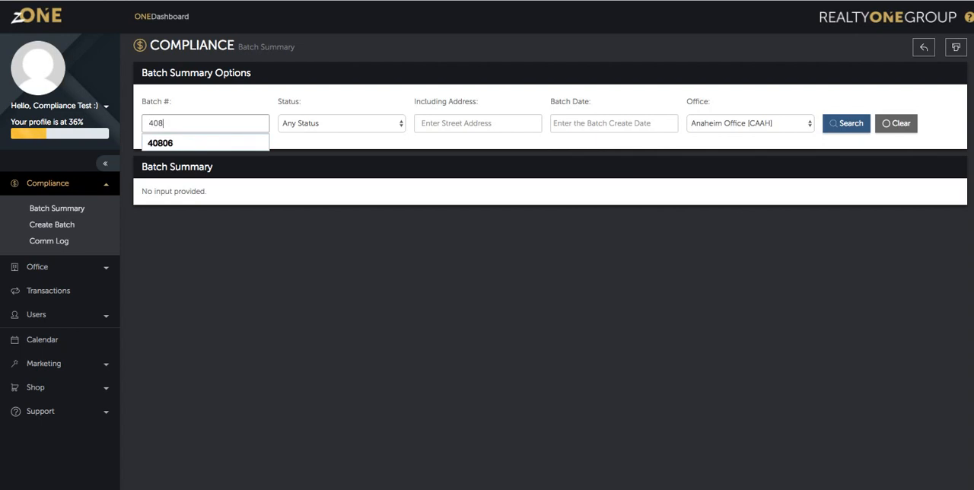
pyautogui.write('06')
pyautogui.press('Return')
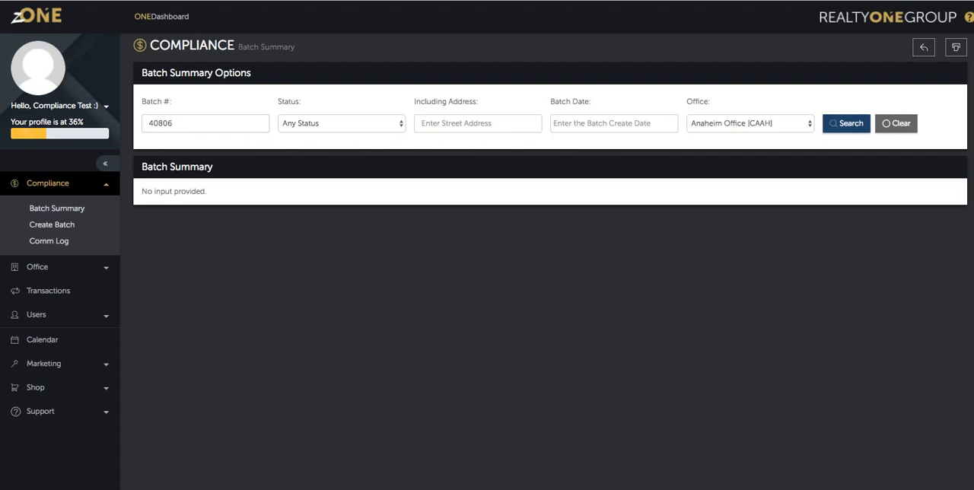
pyautogui.click(846, 124)
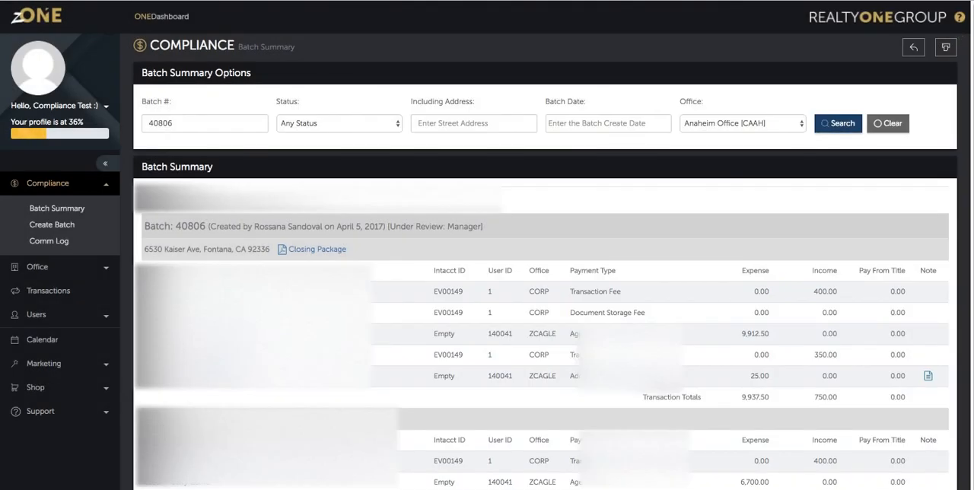
pyautogui.scroll(-2, 487, 304)
pyautogui.scroll(2, 487, 305)
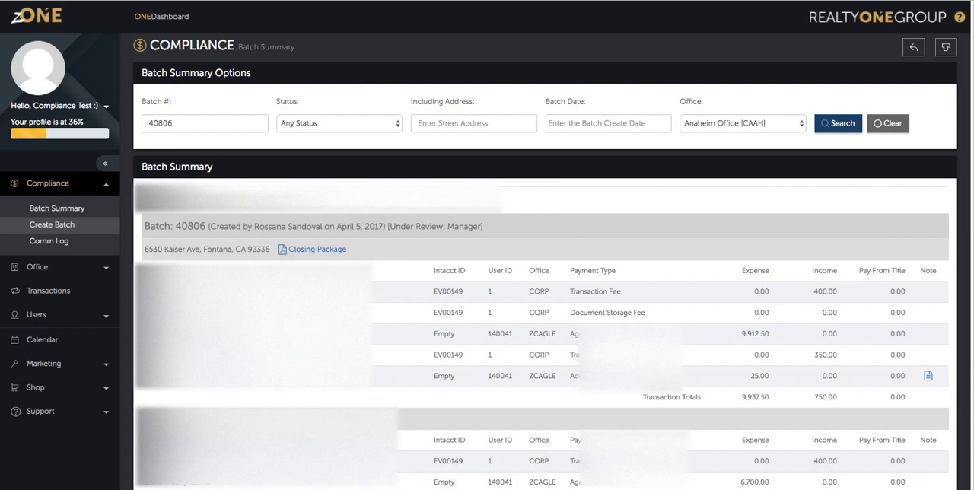
# Open Create Batch for the Anaheim Office and sort all listed transactions by gross commission in ascending order.
pyautogui.click(53, 226)
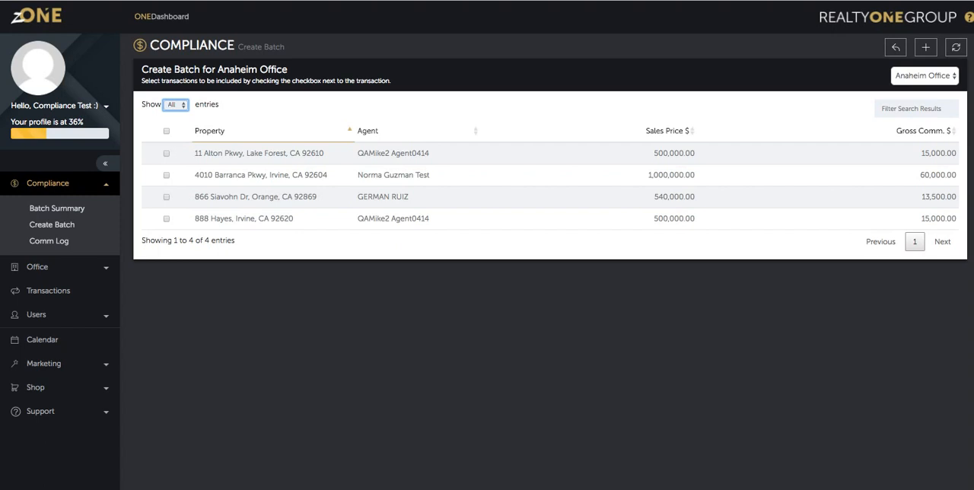
pyautogui.click(176, 105)
pyautogui.click(175, 104)
pyautogui.click(167, 176)
pyautogui.click(167, 197)
pyautogui.click(924, 131)
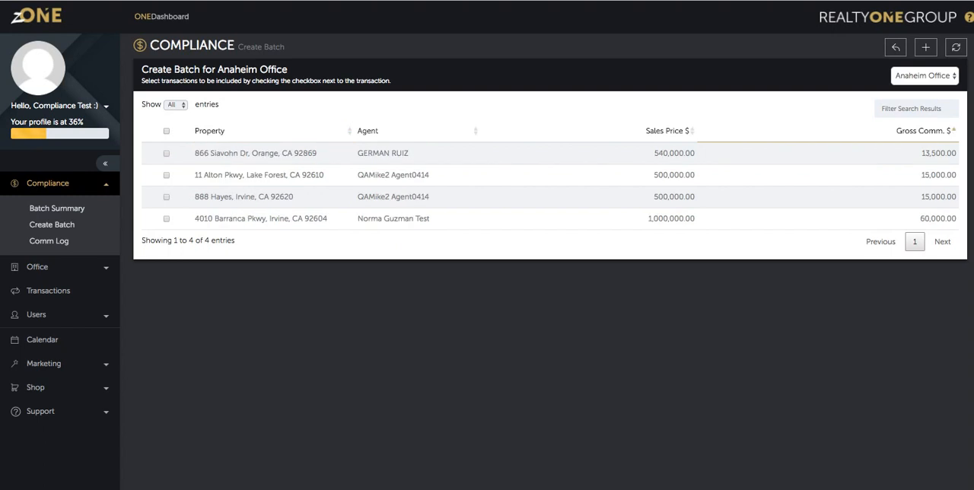
# Filter the transactions by street number, refilter them by the agent's first name, and clear the filter.
pyautogui.click(916, 109)
pyautogui.write('4010')
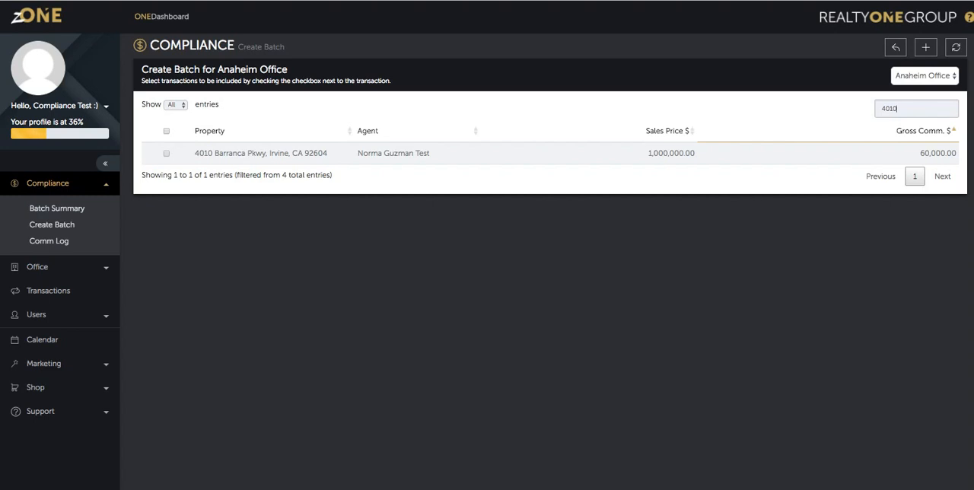
pyautogui.press('BackSpace')
pyautogui.press('BackSpace')
pyautogui.press('BackSpace')
pyautogui.press('BackSpace')
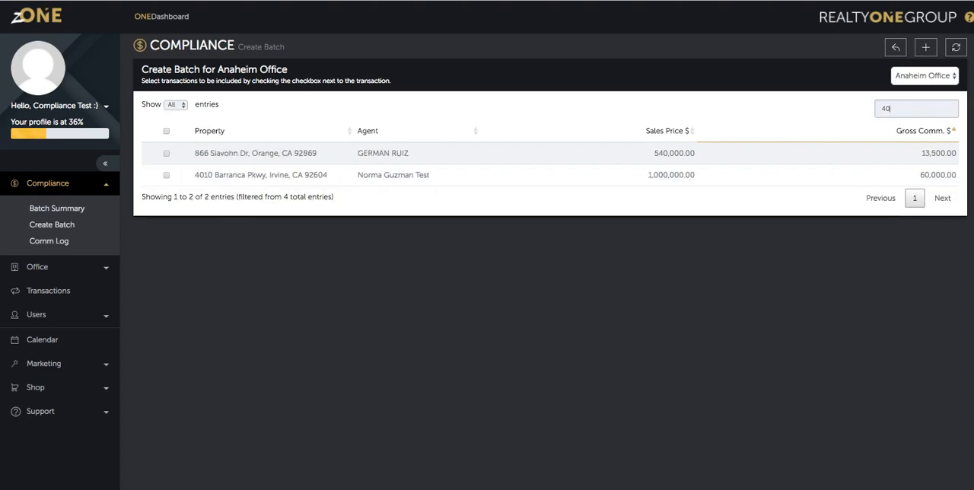
pyautogui.write('norma')
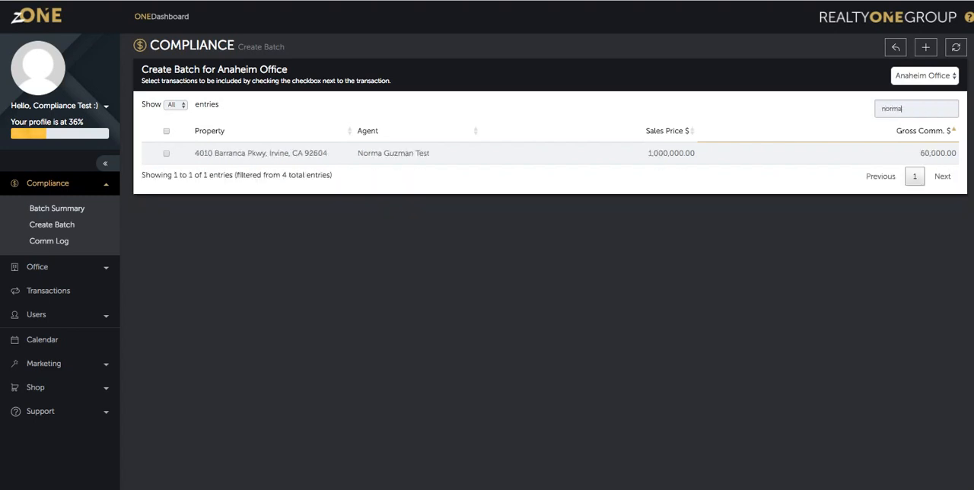
pyautogui.press('BackSpace')
pyautogui.press('BackSpace')
pyautogui.press('BackSpace')
pyautogui.press('BackSpace')
pyautogui.press('BackSpace')
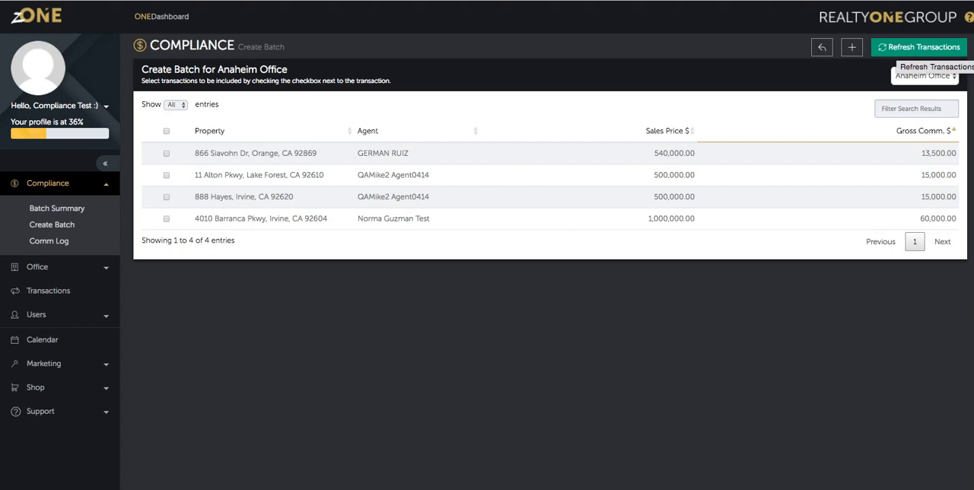
pyautogui.click(920, 47)
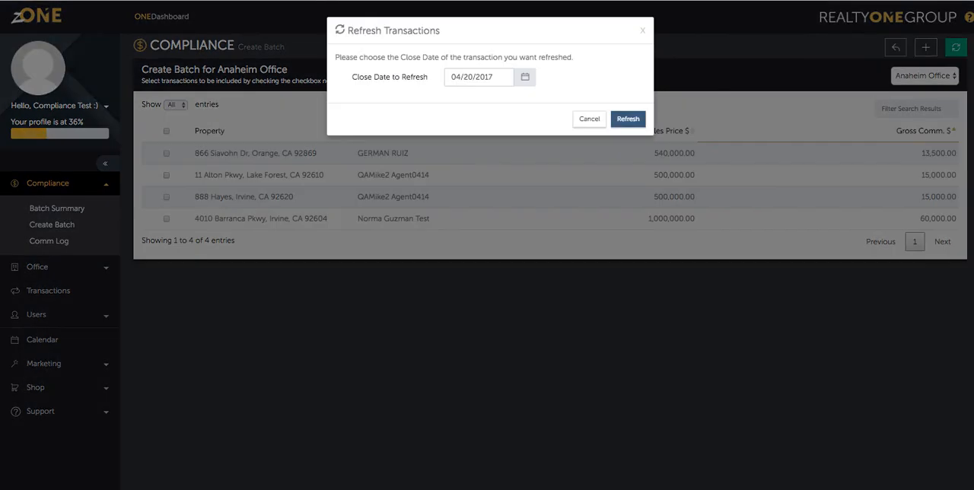
pyautogui.click(525, 77)
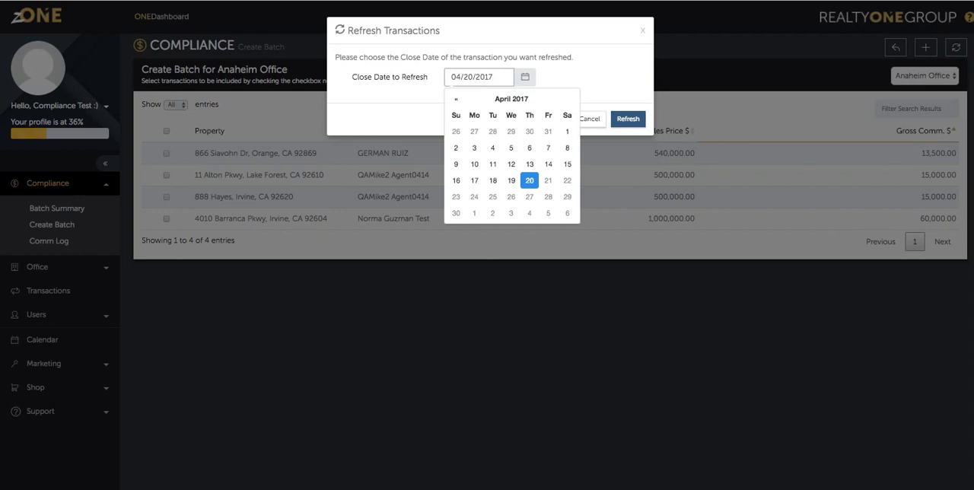
pyautogui.click(529, 181)
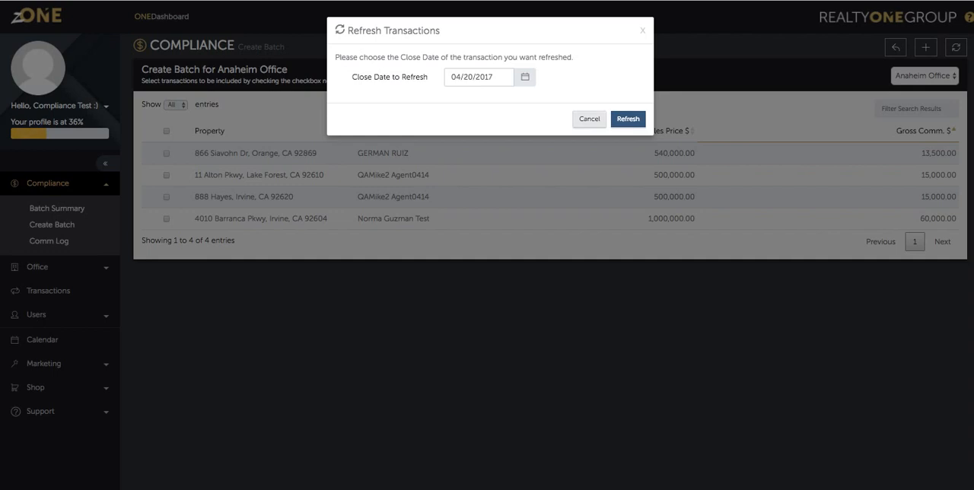
pyautogui.click(589, 119)
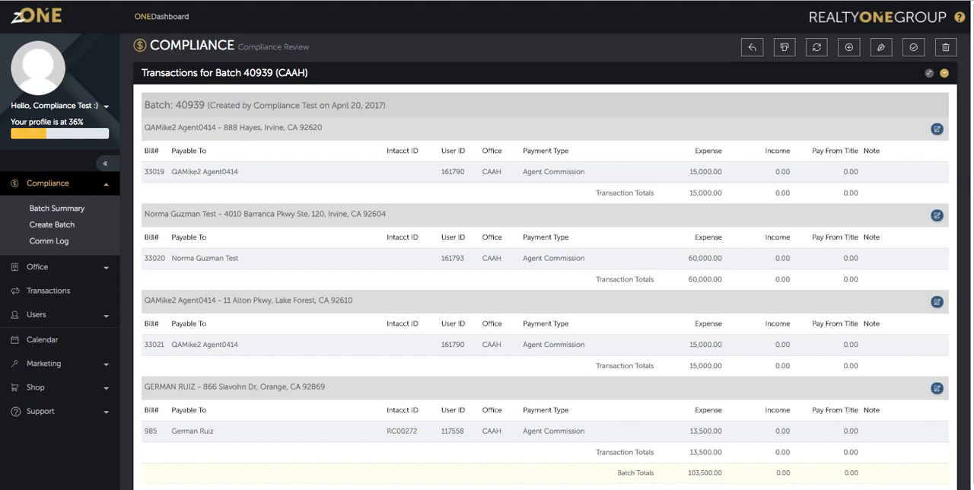
# Review the creation details of batch 40939 and its first transaction in Compliance Review.
pyautogui.moveTo(177, 105); pyautogui.dragTo(368, 105)
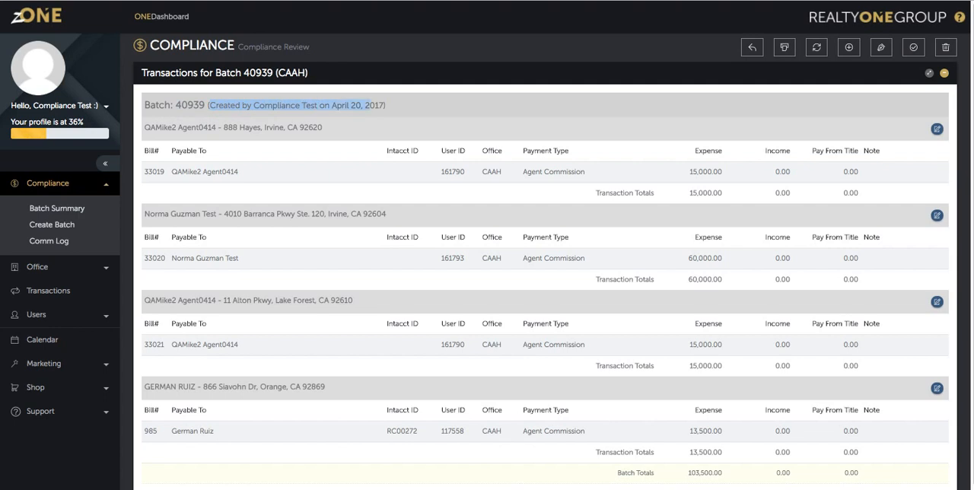
pyautogui.click(370, 106)
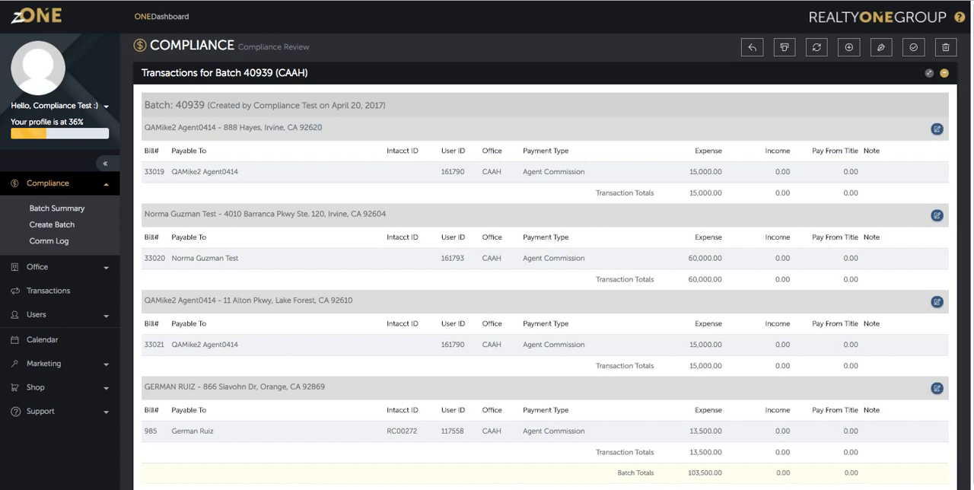
pyautogui.tripleClick(234, 127)
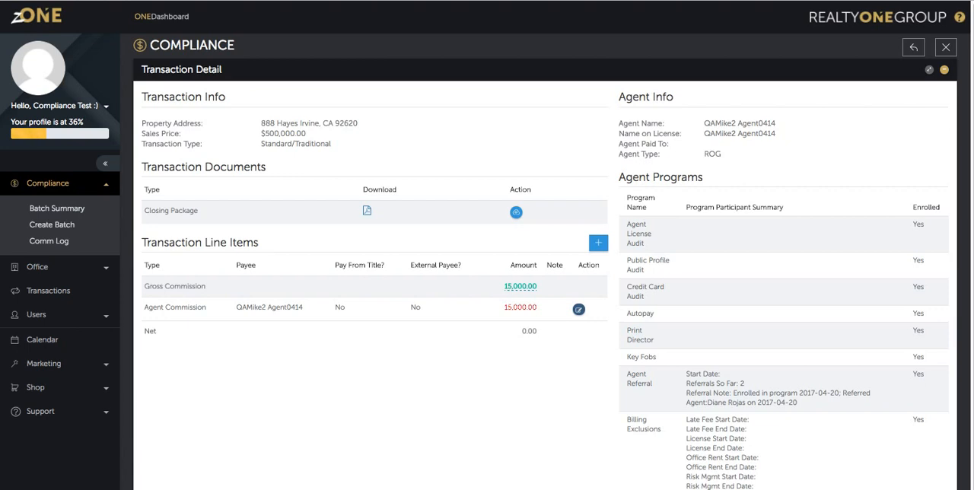
# Review the Transaction Info, Transaction Documents and Transaction Line Items sections of the Transaction Detail page.
pyautogui.moveTo(141, 96); pyautogui.dragTo(225, 97)
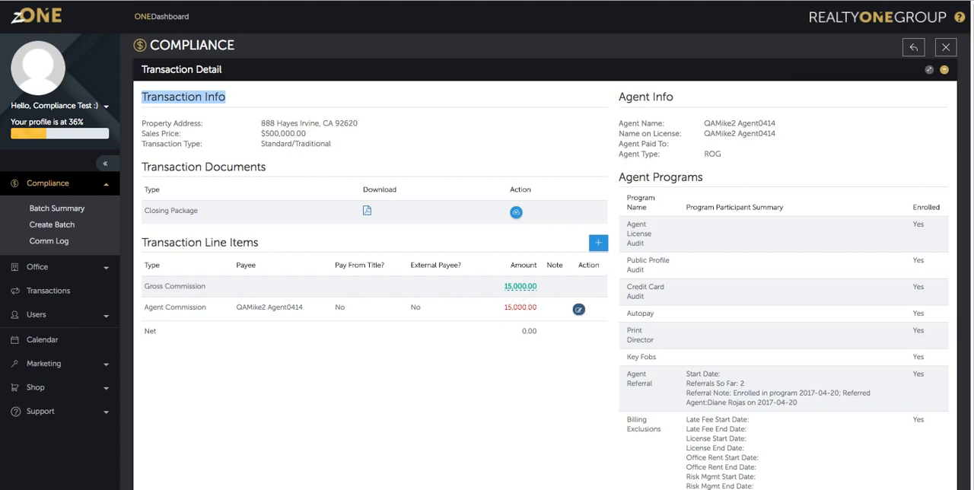
pyautogui.tripleClick(204, 168)
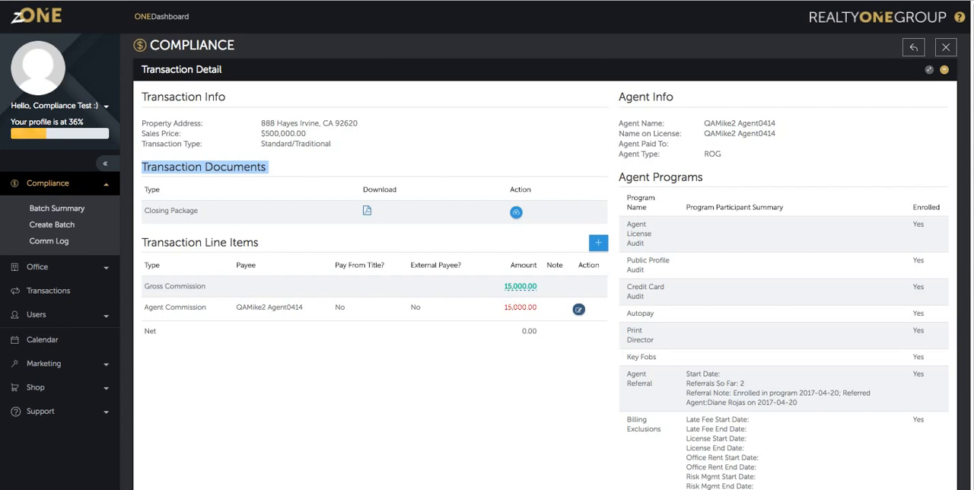
pyautogui.moveTo(143, 242); pyautogui.dragTo(260, 243)
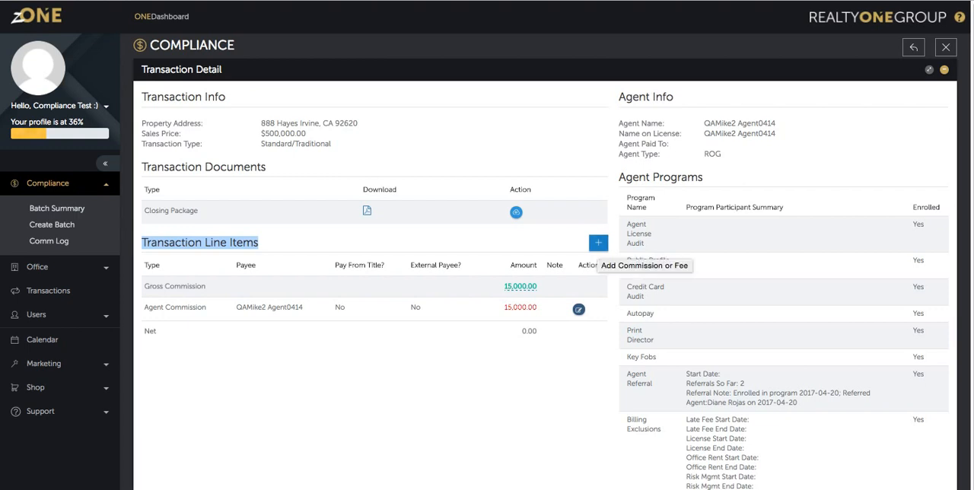
pyautogui.click(525, 366)
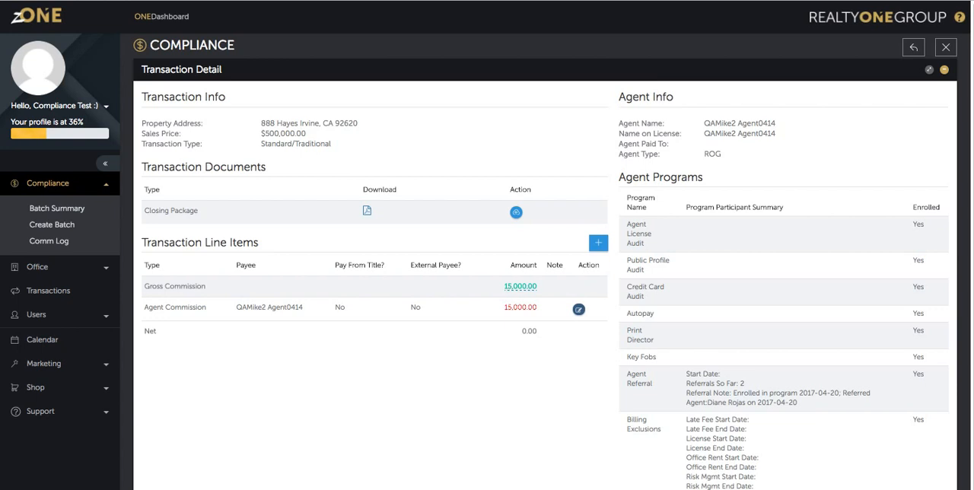
# Set the transaction's Gross Commission amount to 20000 and apply the change.
pyautogui.click(520, 287)
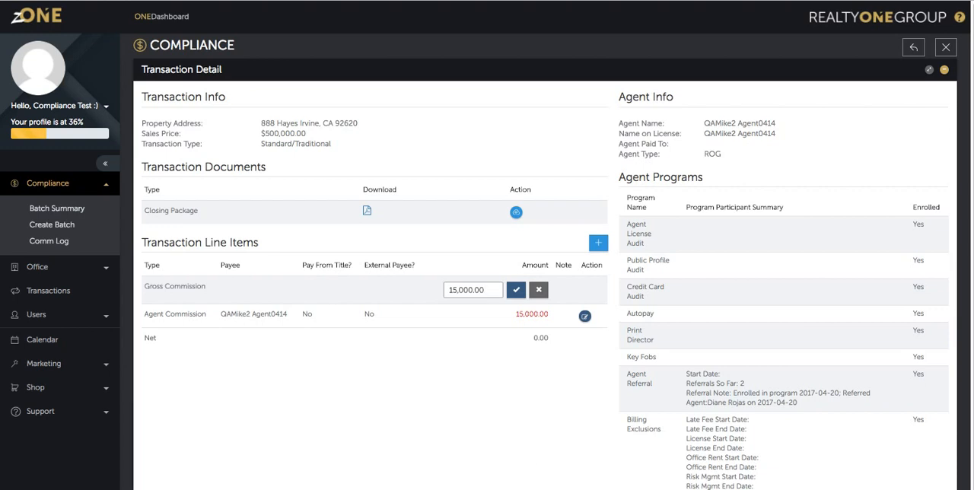
pyautogui.doubleClick(479, 290)
pyautogui.write('20000')
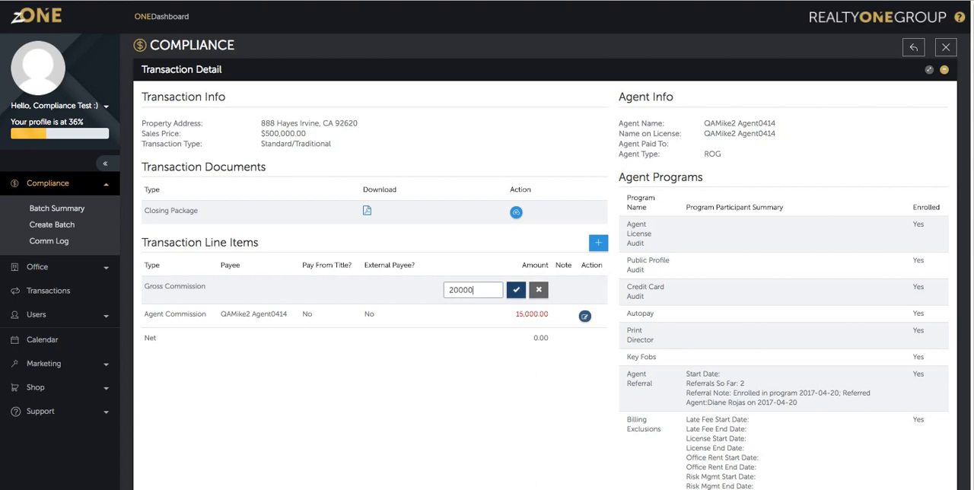
pyautogui.click(516, 290)
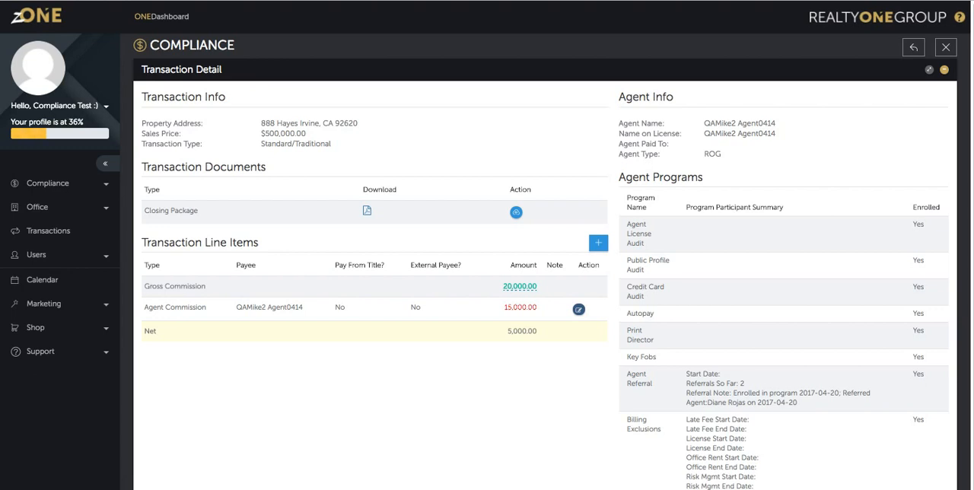
# Set the Agent Commission line item's amount to 18000 and save it.
pyautogui.click(578, 309)
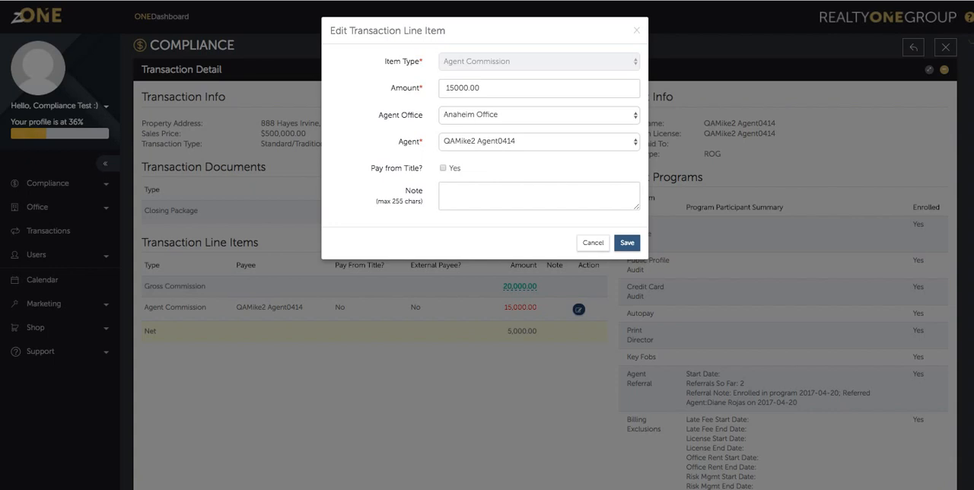
pyautogui.doubleClick(464, 88)
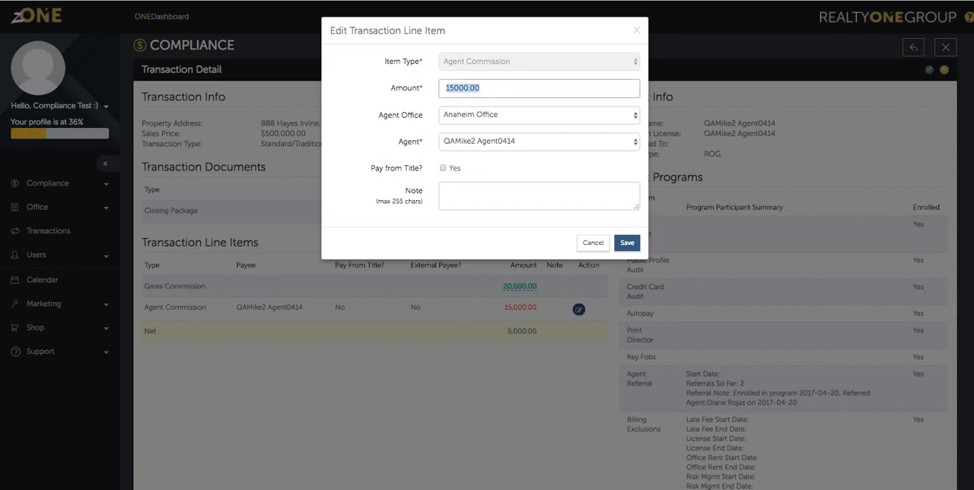
pyautogui.write('18000')
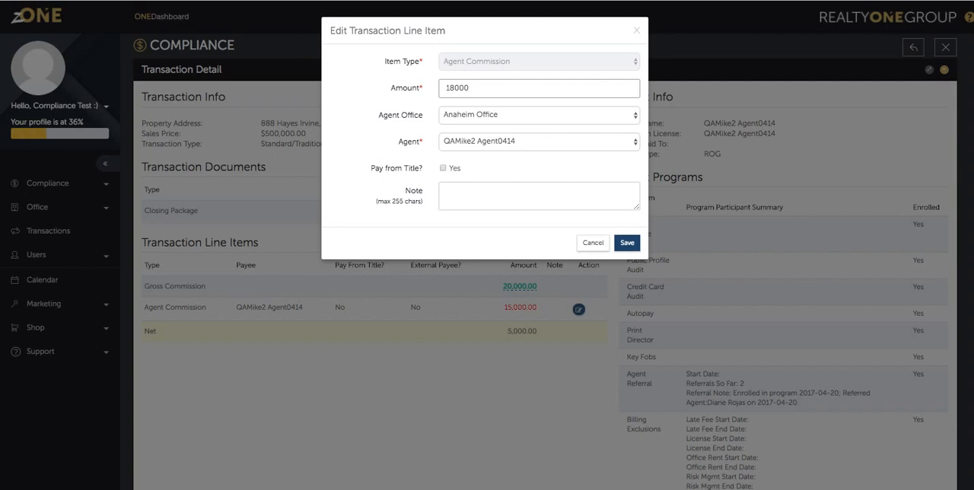
pyautogui.click(627, 243)
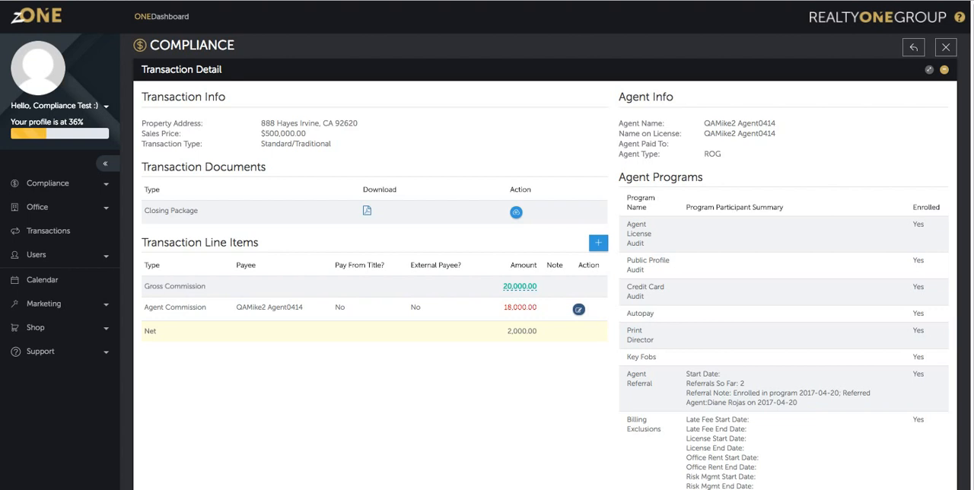
# Start a new transaction line item with the type TC Employee Commission and check which TCs can be chosen.
pyautogui.doubleClick(522, 331)
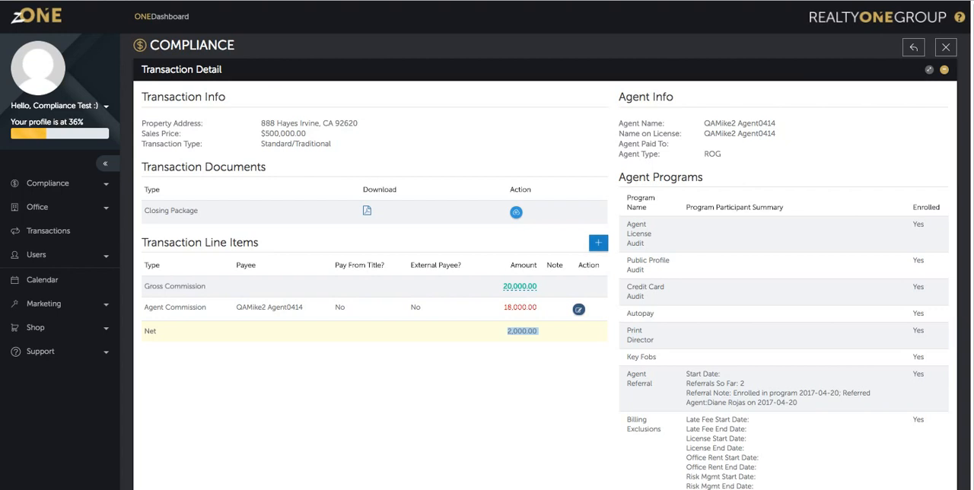
pyautogui.click(599, 243)
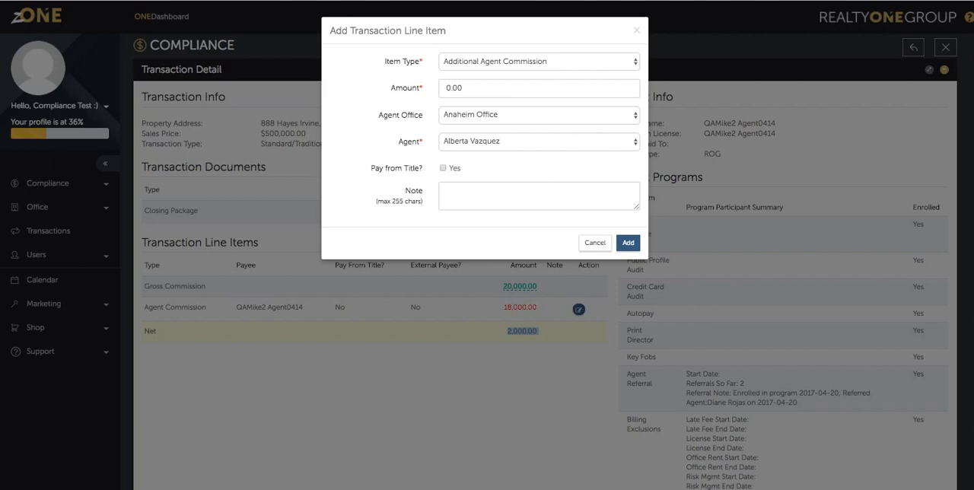
pyautogui.click(539, 61)
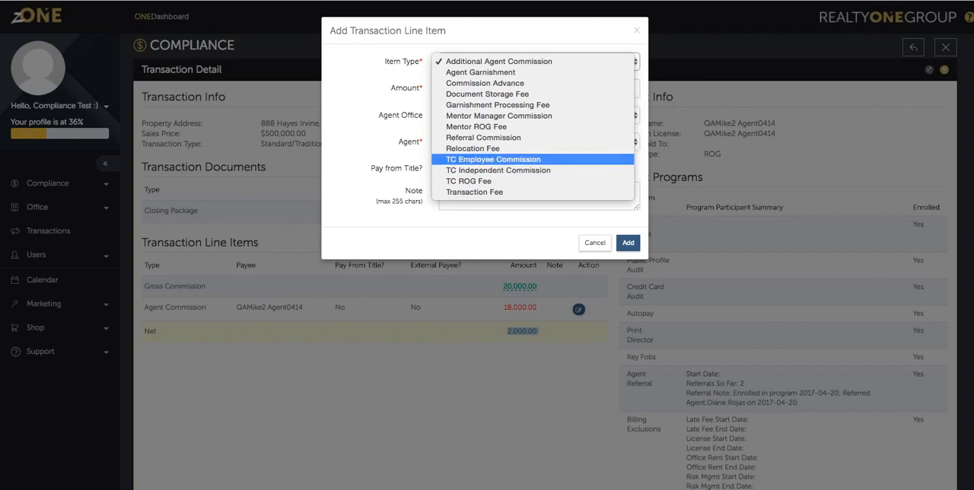
pyautogui.press('Return')
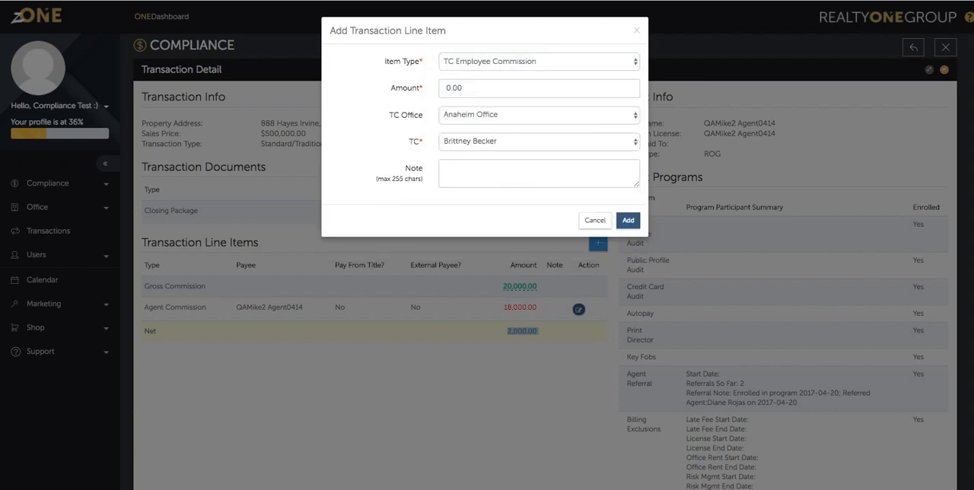
pyautogui.click(539, 142)
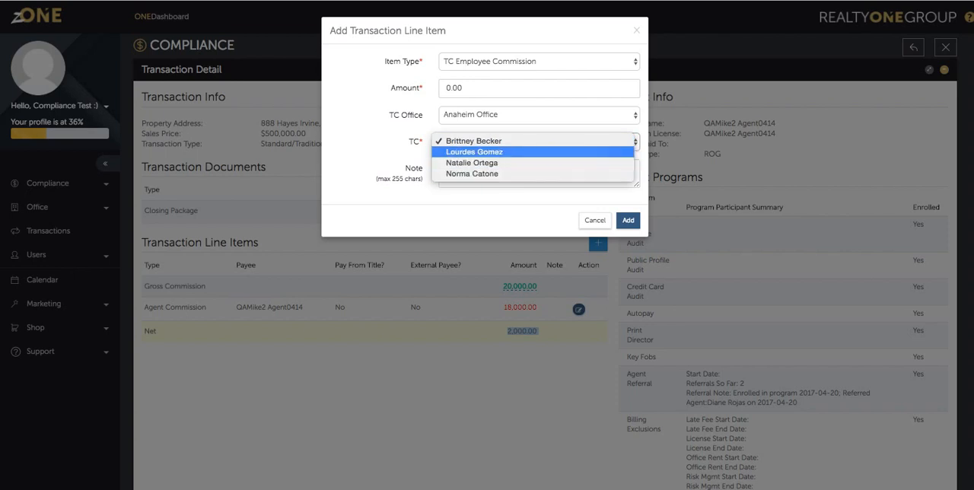
pyautogui.press('Escape')
# Switch the new line item's type to TC Independent Commission and check which TCs can be chosen.
pyautogui.click(539, 62)
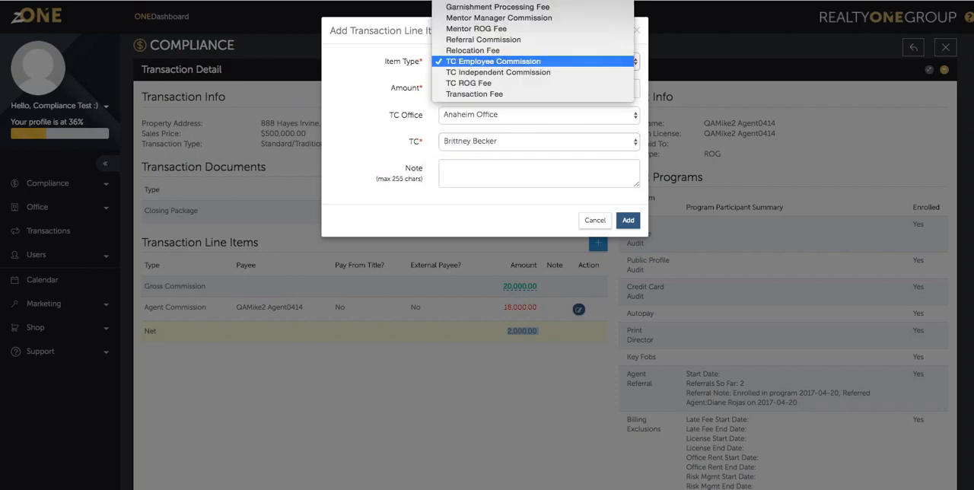
pyautogui.press('Return')
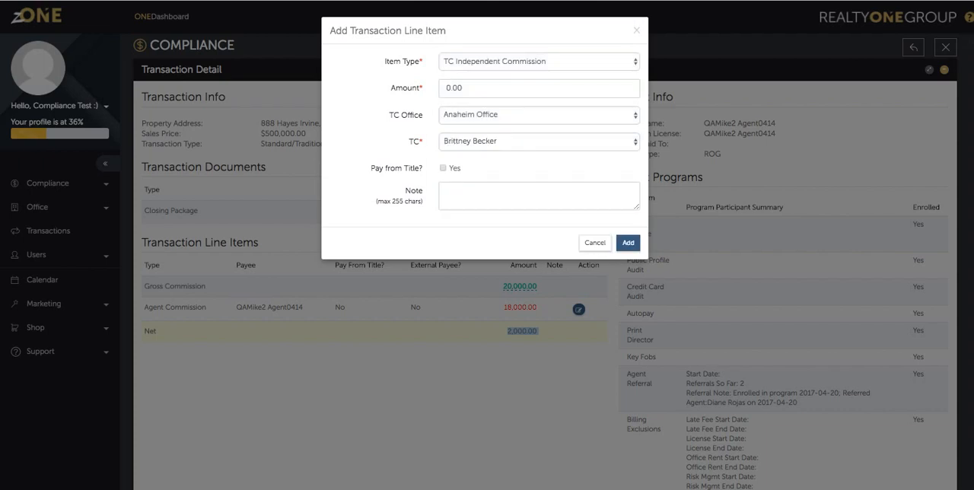
pyautogui.click(539, 141)
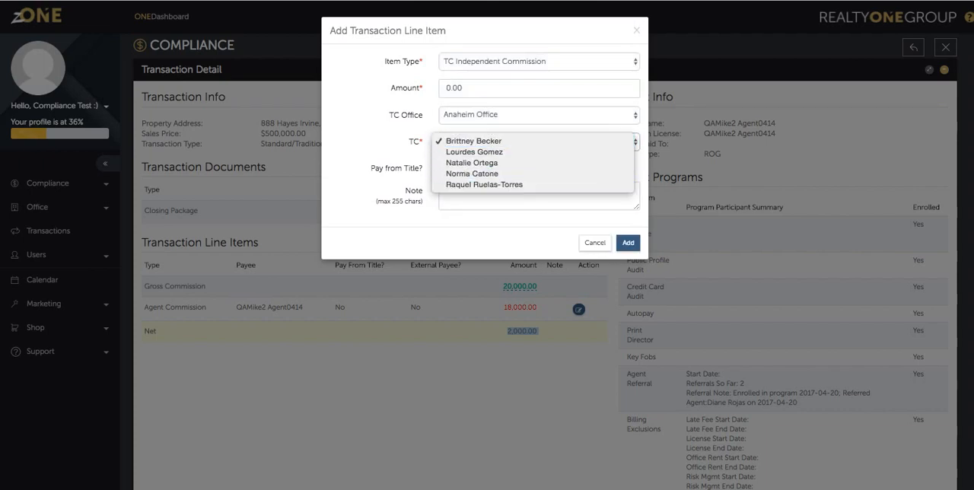
pyautogui.press('Return')
# Add the line item as a TC ROG Fee of 300 with the note "TC ROG Fee", and check the Net row.
pyautogui.click(538, 61)
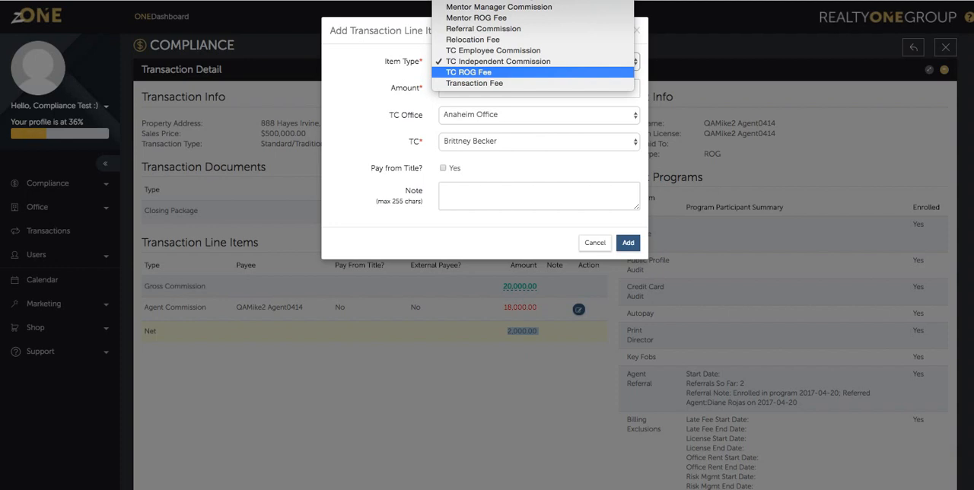
pyautogui.press('Return')
pyautogui.press('Tab')
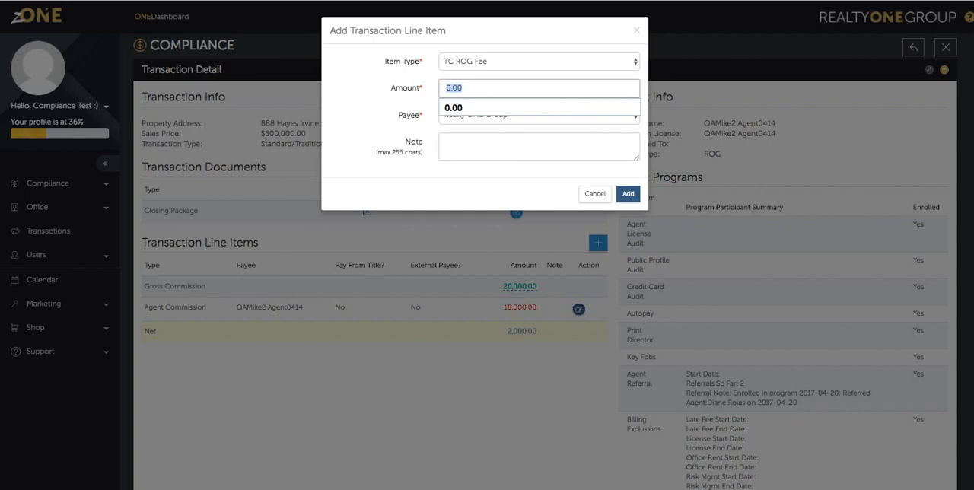
pyautogui.write('300')
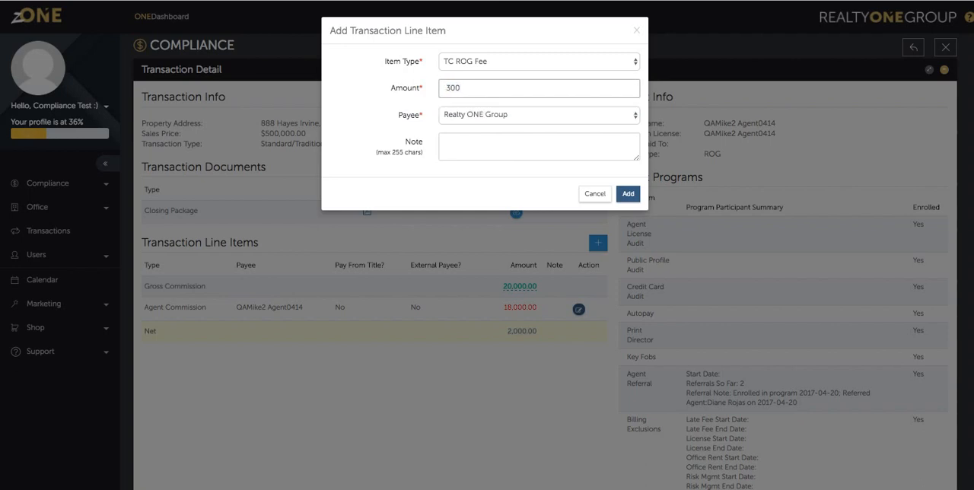
pyautogui.press('Tab')
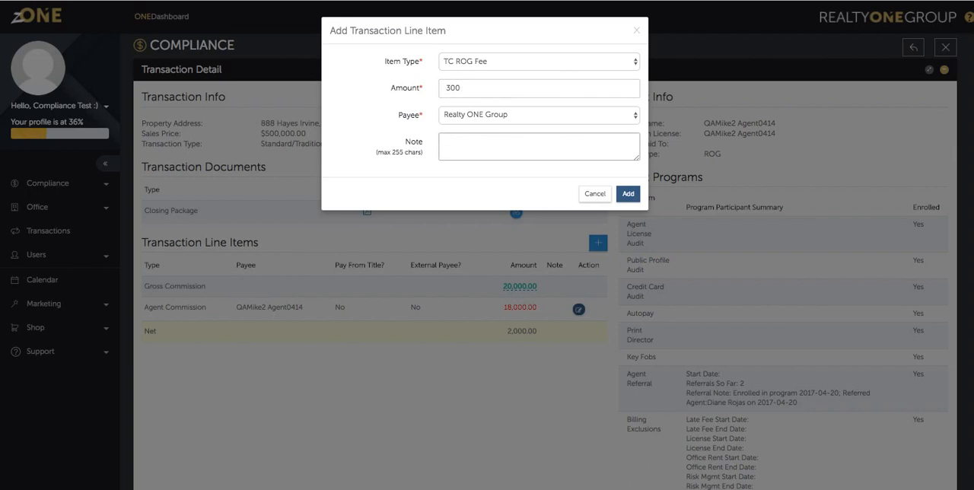
pyautogui.write('TC ROG Fee')
pyautogui.click(628, 194)
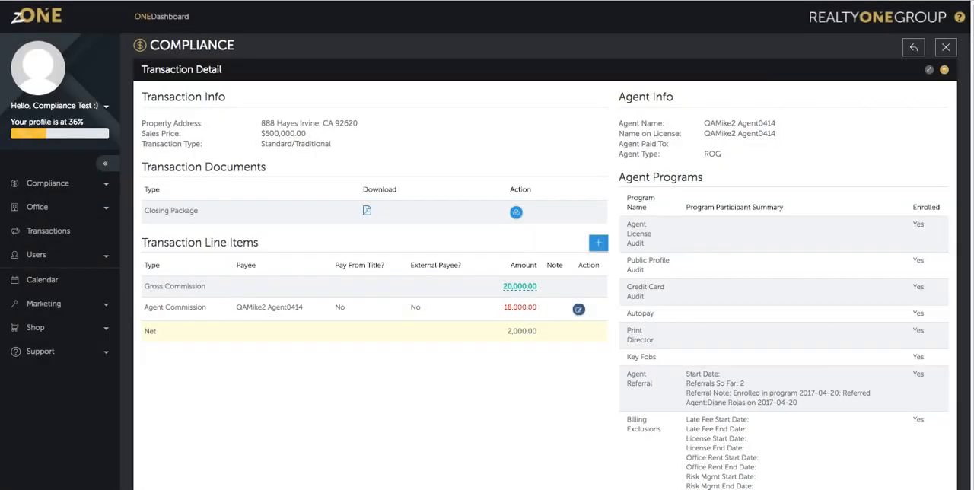
pyautogui.doubleClick(519, 355)
pyautogui.click(519, 356)
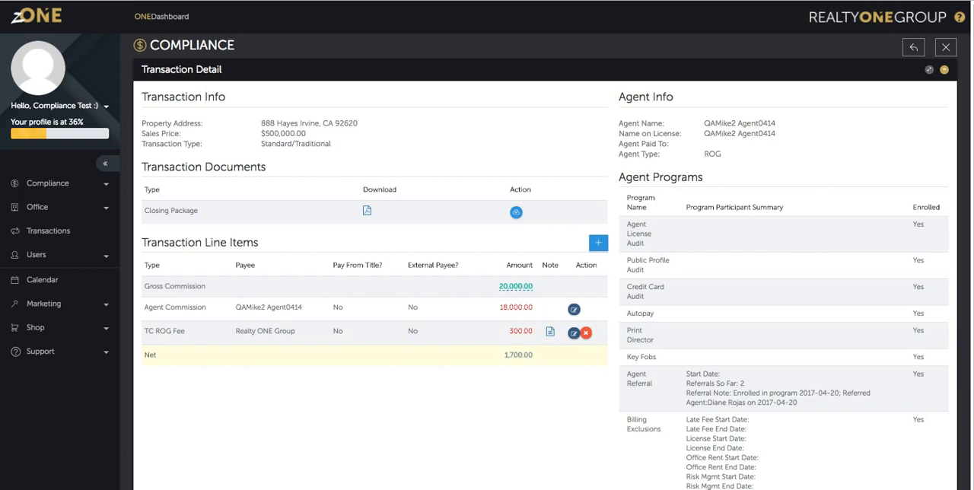
# Start another transaction line item of type Transaction Fee and set its amount to 1700.
pyautogui.click(599, 242)
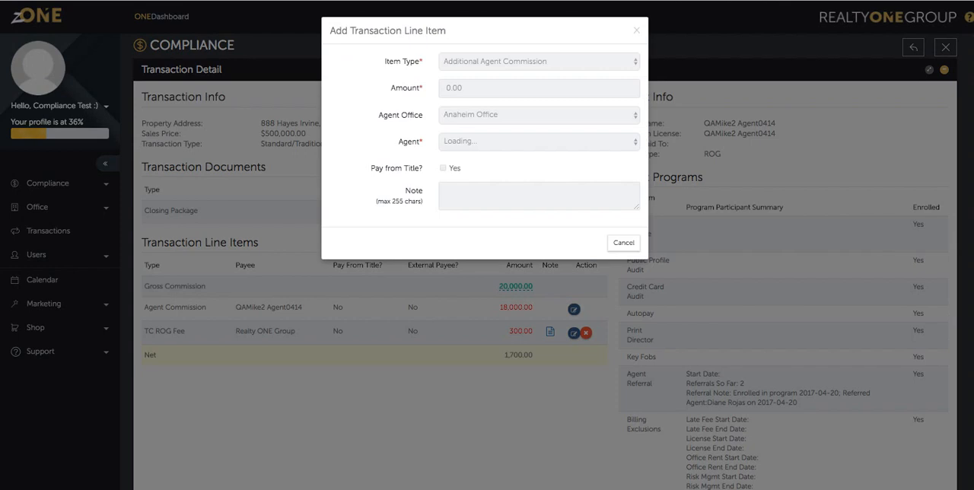
pyautogui.click(539, 62)
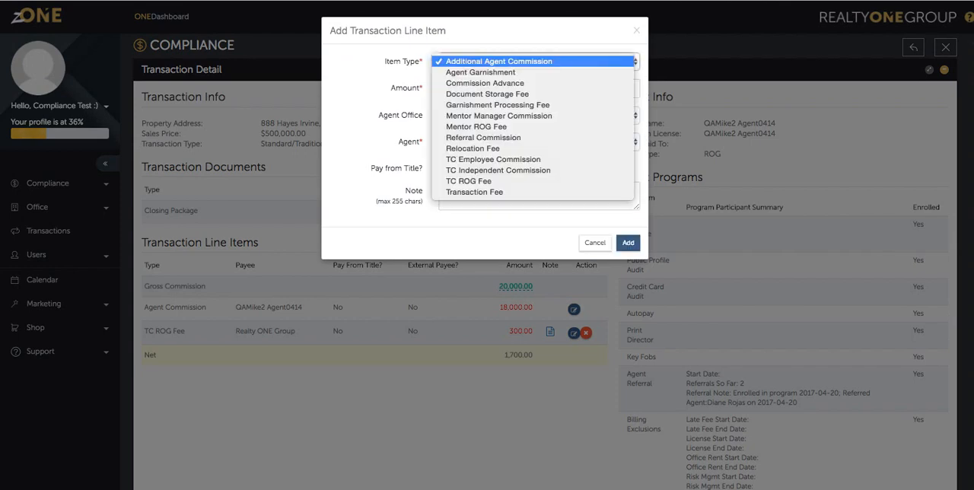
pyautogui.click(487, 191)
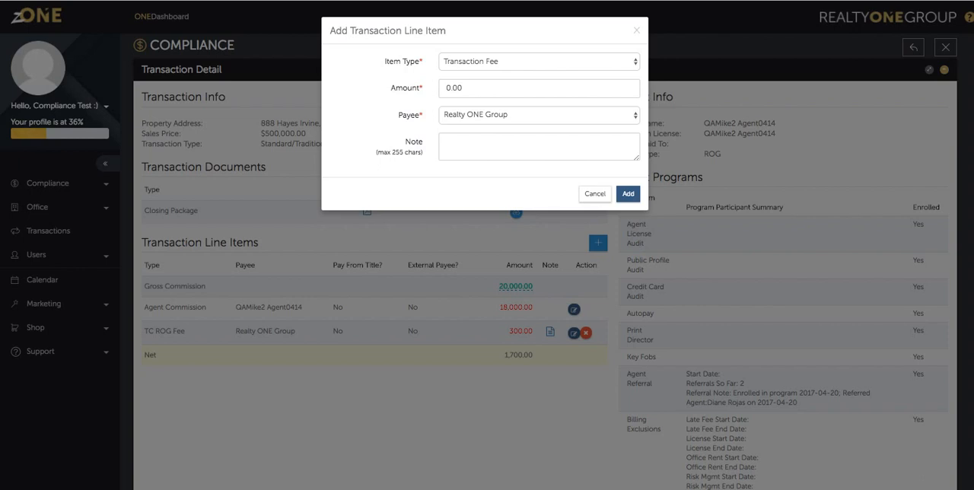
pyautogui.click(539, 115)
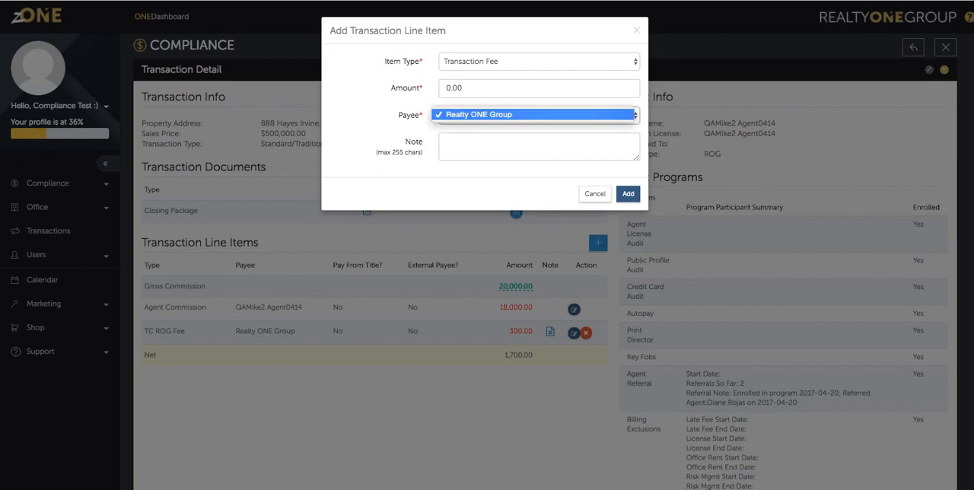
pyautogui.click(457, 89)
pyautogui.doubleClick(454, 89)
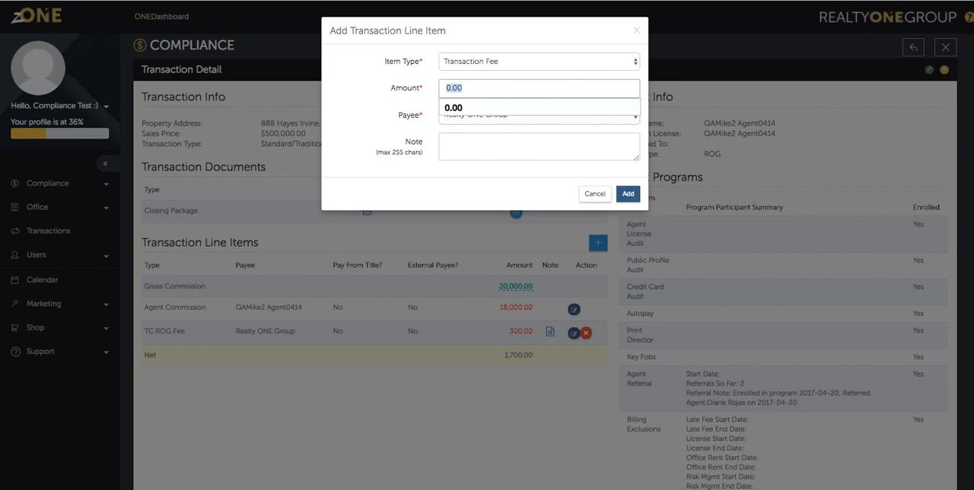
pyautogui.write('1700')
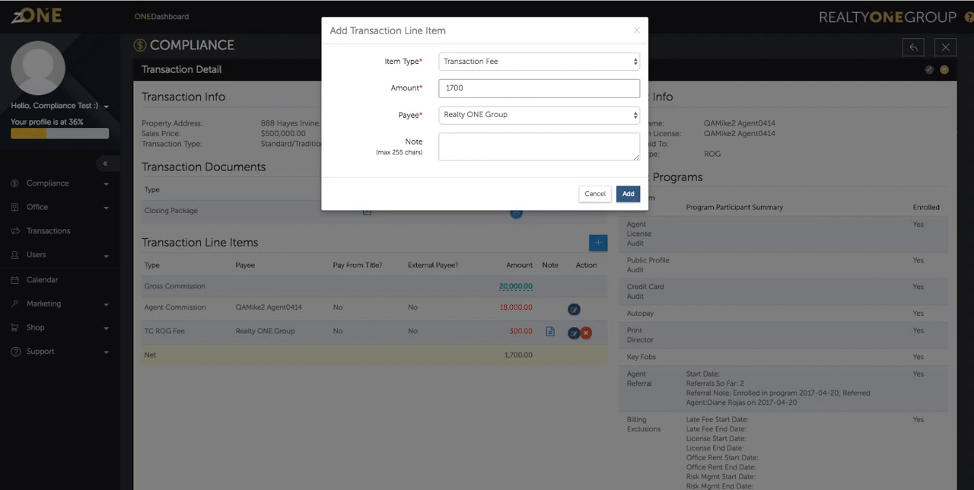
# Enter "Transaction Fee note" as the Transaction Fee's note and add the line item to the transaction.
pyautogui.press('Tab')
pyautogui.write('TC')
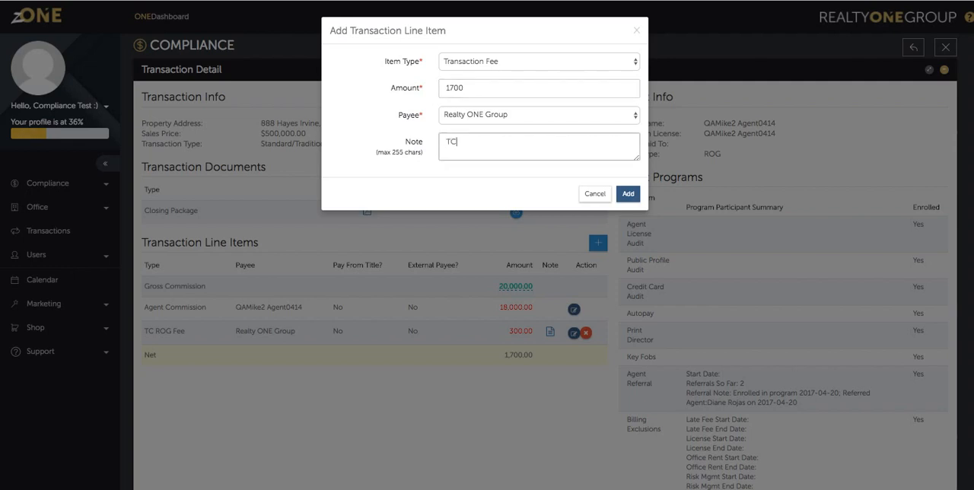
pyautogui.click(539, 115)
pyautogui.press('Return')
pyautogui.press('Tab')
pyautogui.write('ransaction fee note')
pyautogui.click(628, 194)
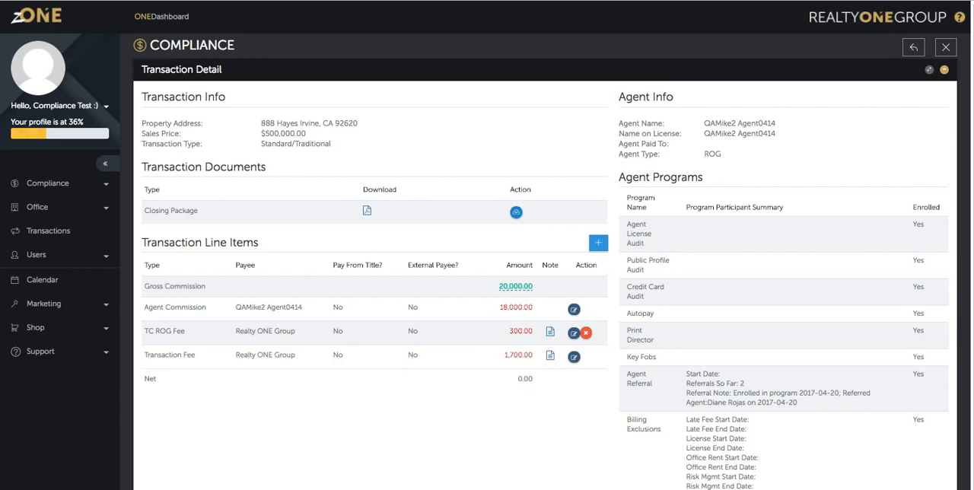
# Upload zONEBilling.pdf from the Desktop as the transaction's Closing Package document.
pyautogui.click(516, 212)
pyautogui.click(275, 79)
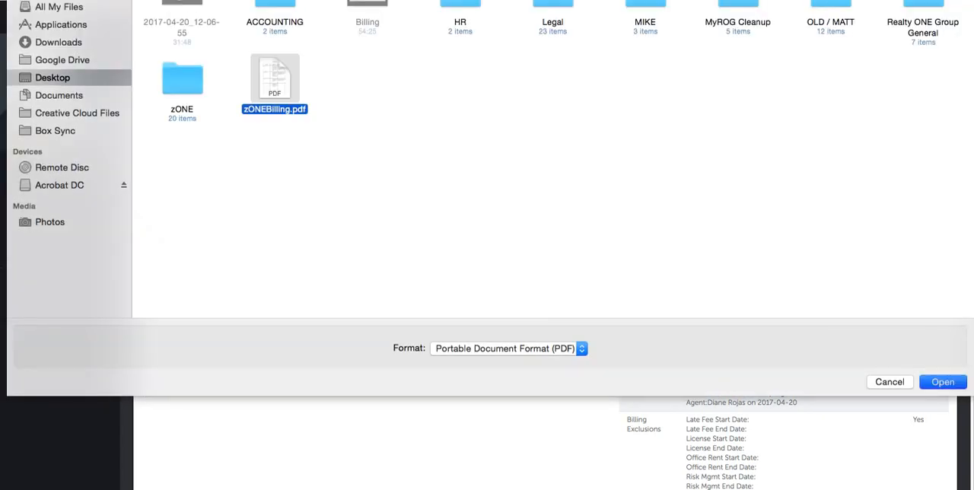
pyautogui.press('Return')
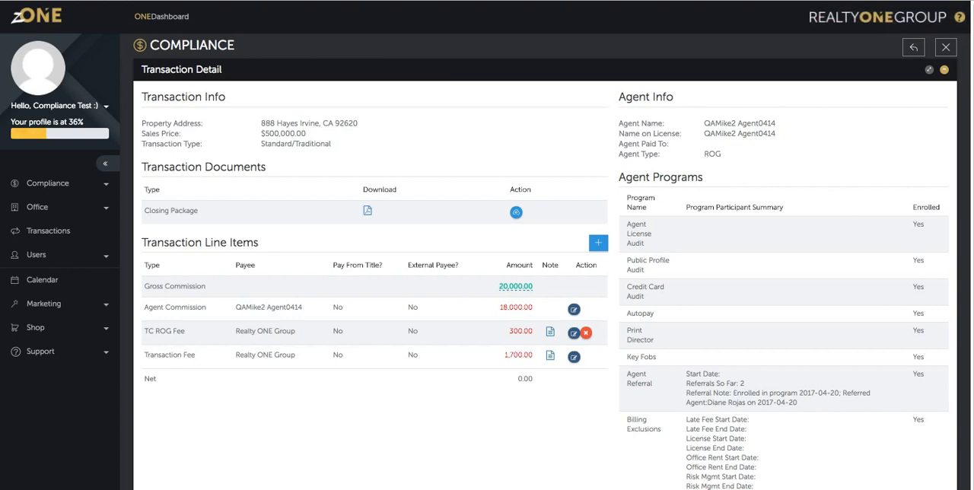
# Check the Agent Info section and return from Transaction Detail to the transactions of batch 40939.
pyautogui.tripleClick(646, 98)
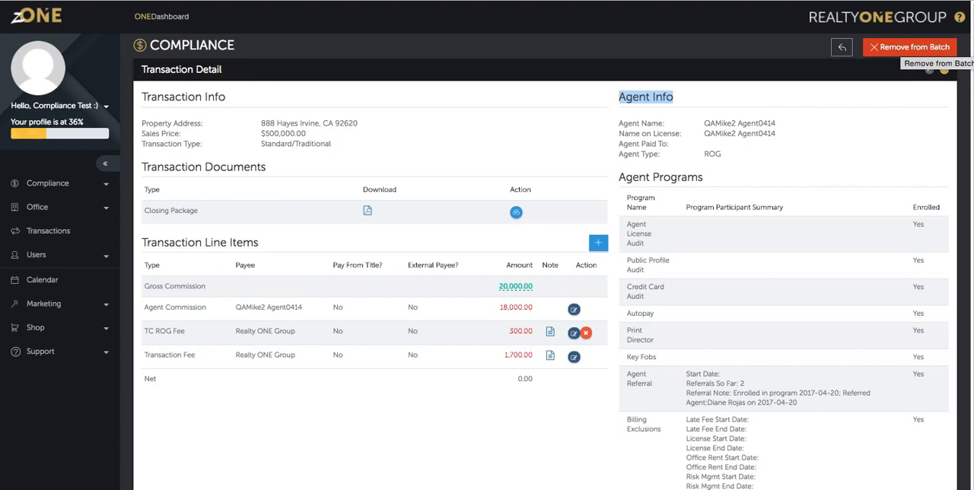
pyautogui.click(906, 69)
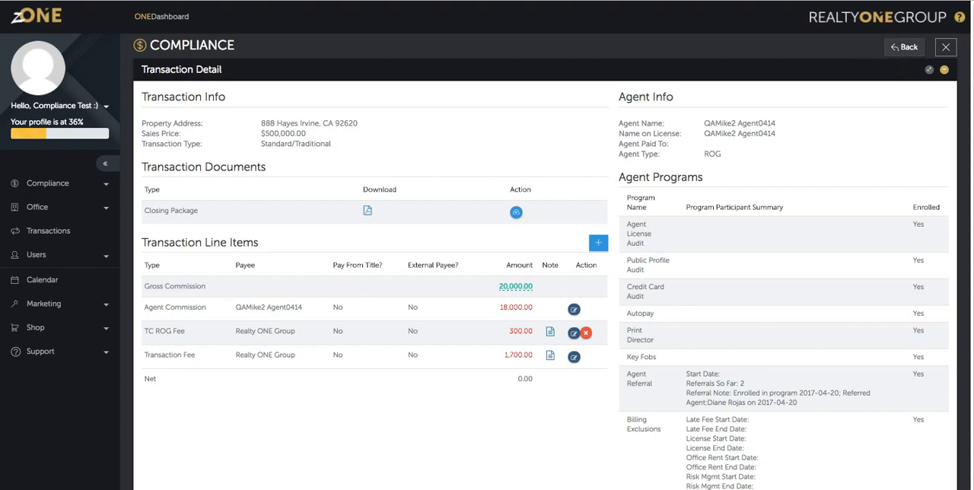
pyautogui.click(904, 46)
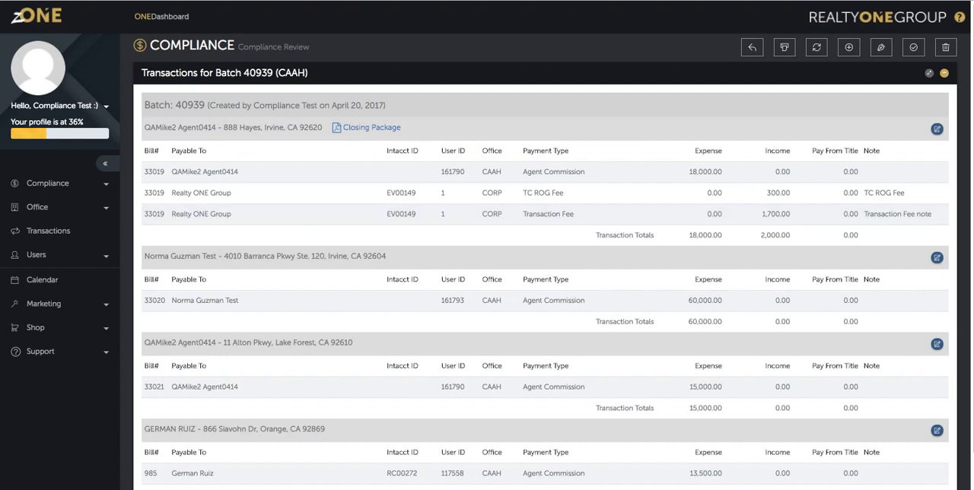
# Review the first transaction's TC ROG Fee and Transaction Fee rows, income amounts, totals and Closing Package link in batch 40939.
pyautogui.moveTo(387, 257); pyautogui.dragTo(145, 257)
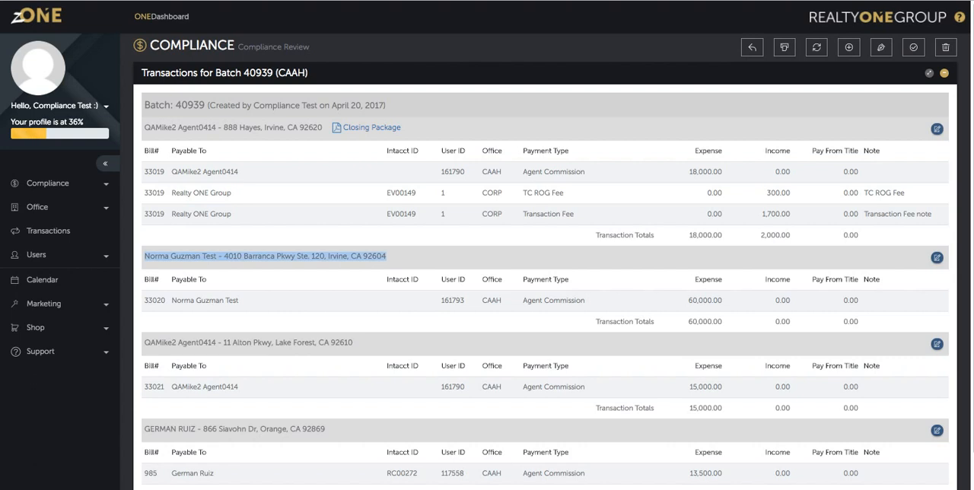
pyautogui.click(201, 237)
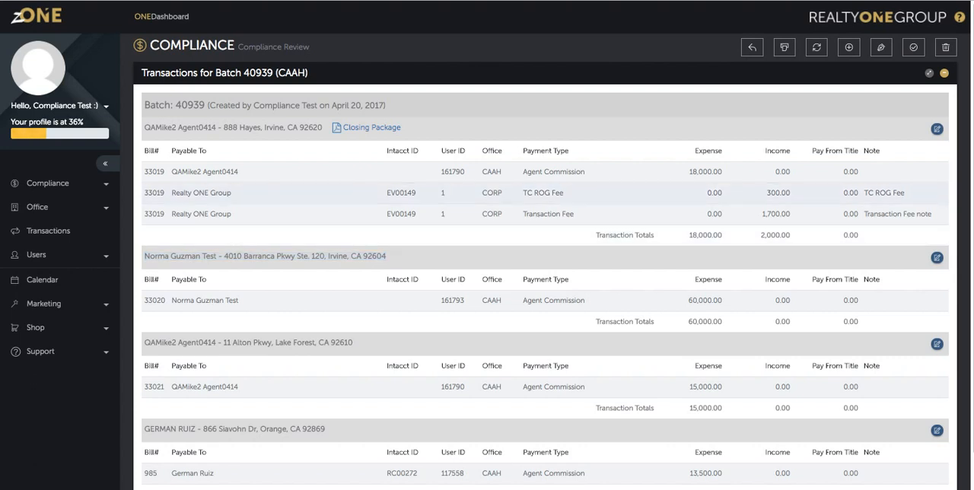
pyautogui.moveTo(564, 193); pyautogui.dragTo(523, 192)
pyautogui.moveTo(575, 213); pyautogui.dragTo(523, 214)
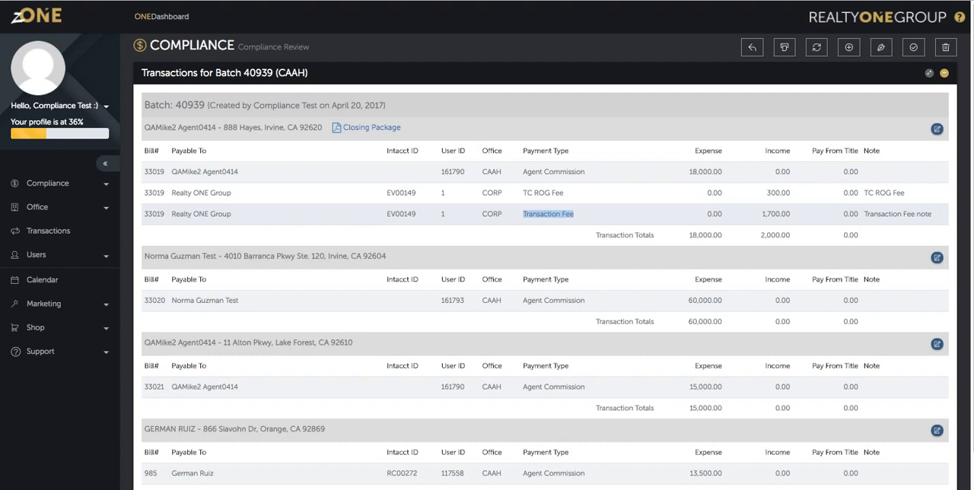
pyautogui.moveTo(791, 214); pyautogui.dragTo(762, 214)
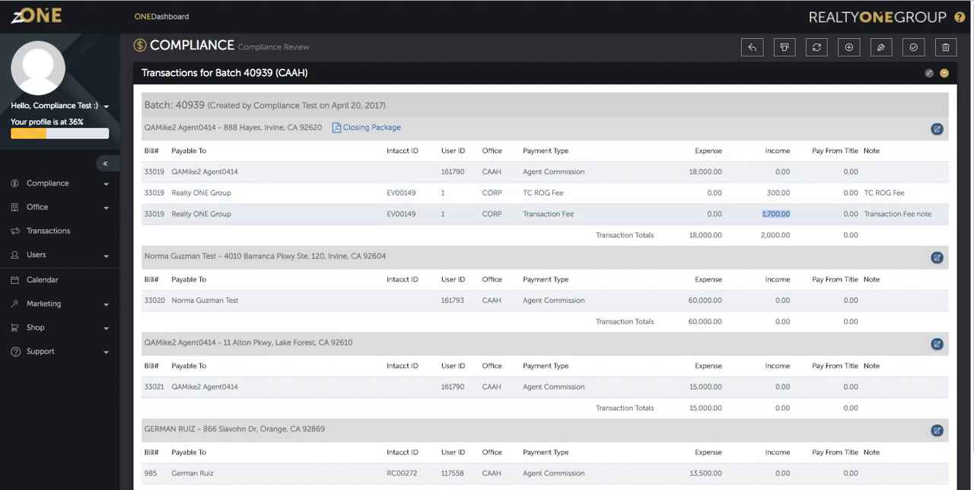
pyautogui.click(792, 193)
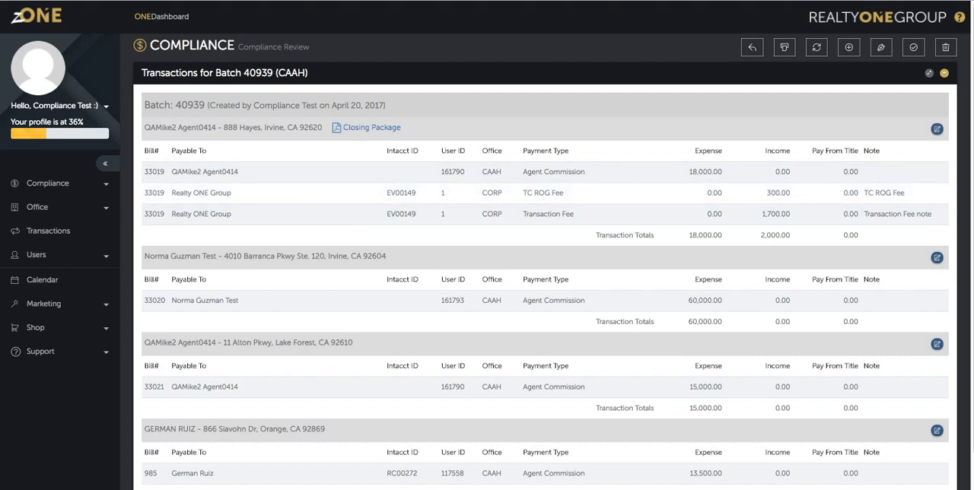
pyautogui.moveTo(401, 128); pyautogui.dragTo(341, 127)
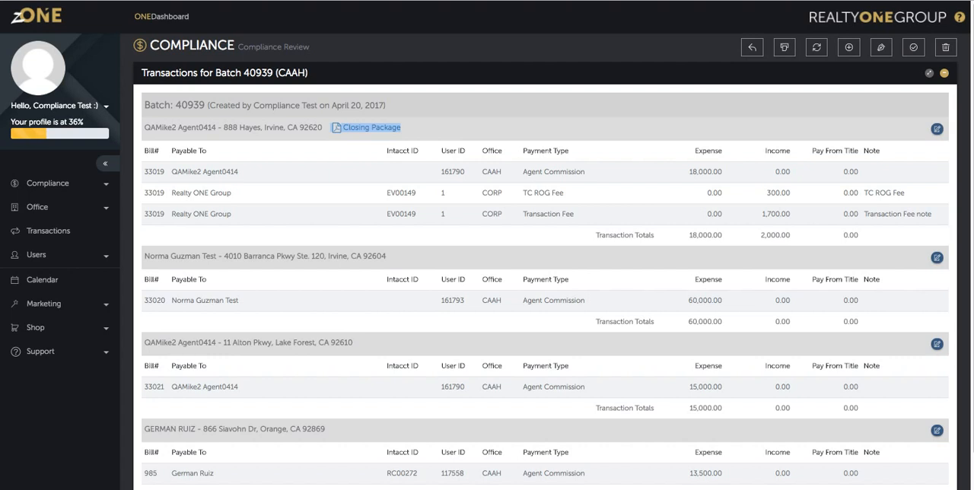
pyautogui.click(426, 128)
pyautogui.moveTo(426, 128); pyautogui.dragTo(875, 237)
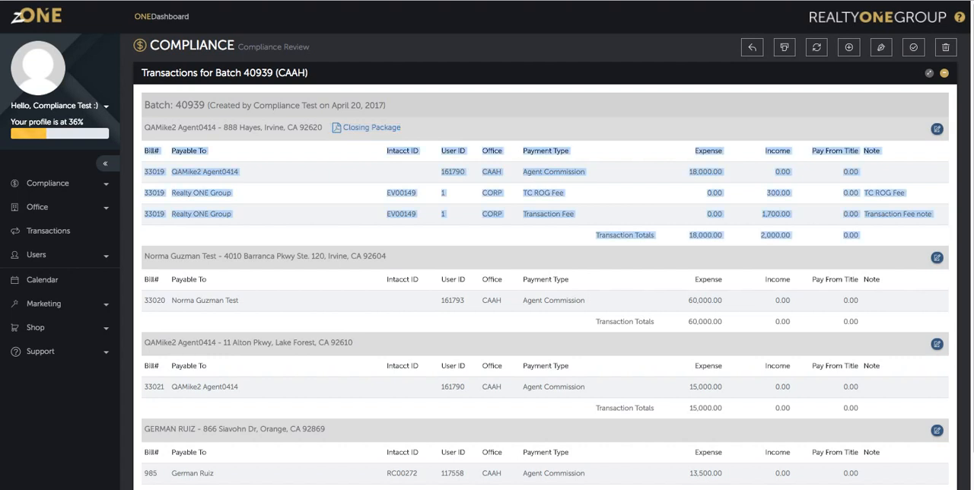
pyautogui.click(891, 128)
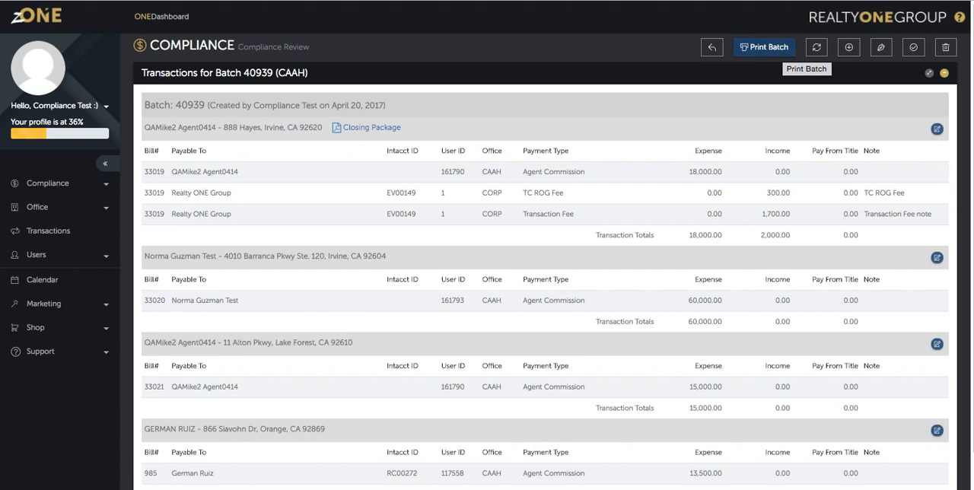
# Check the Refresh Transactions and Add Transaction to Commission Batch dialogs for batch 40939, leaving each without applying anything.
pyautogui.click(779, 47)
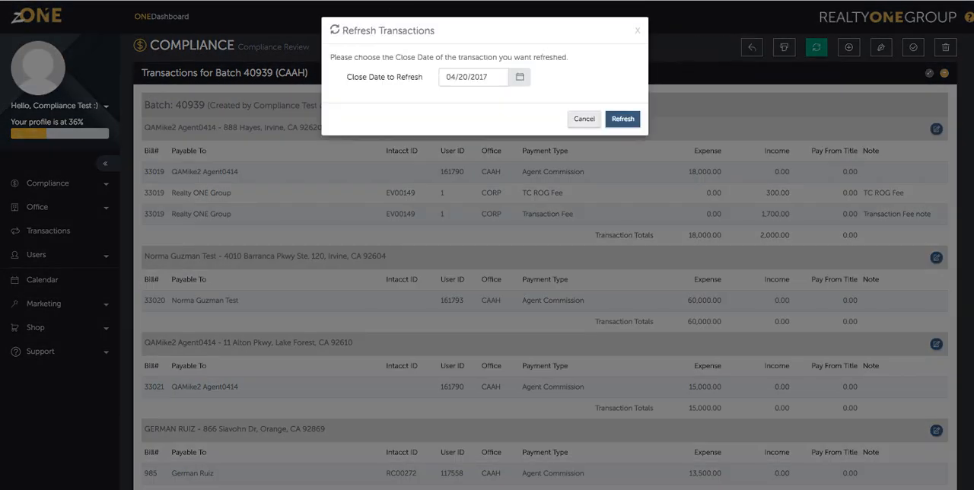
pyautogui.click(584, 119)
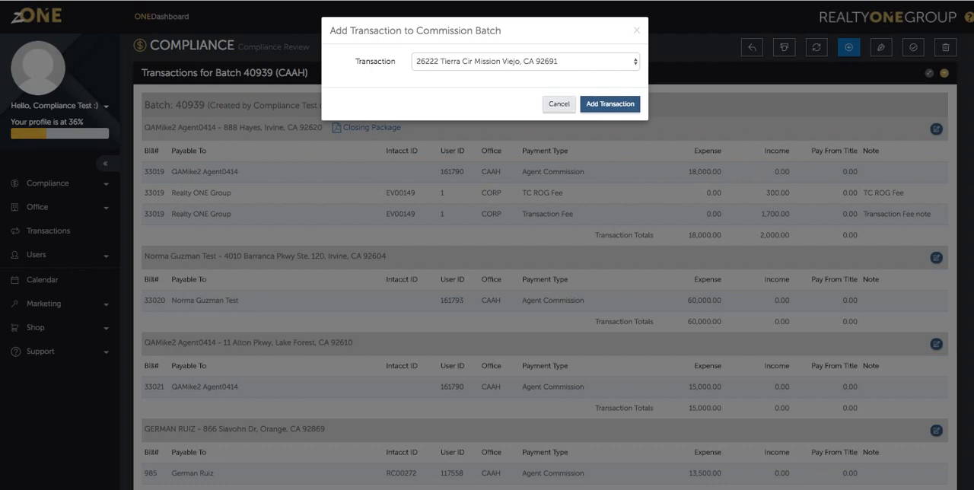
pyautogui.click(559, 104)
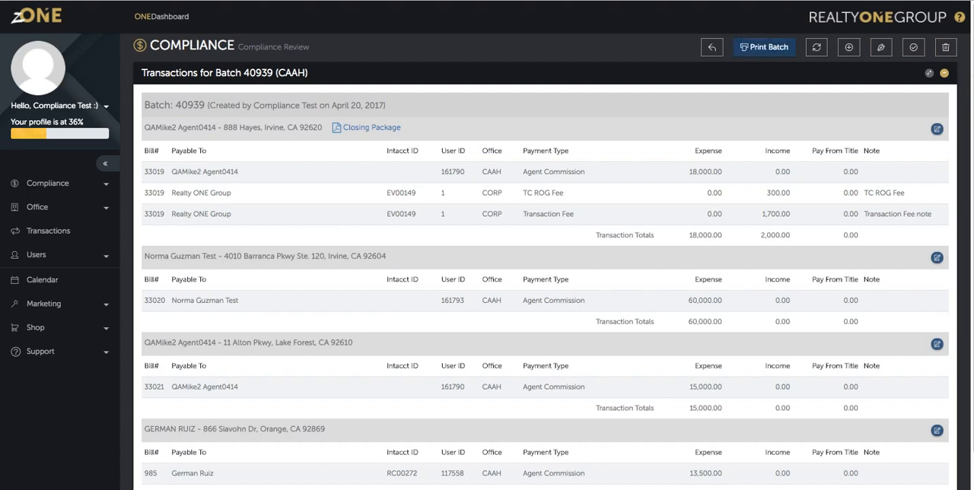
# Open the print preview of batch 40939 and review its heading, creation line and Transaction Coordinator Totals section.
pyautogui.click(764, 47)
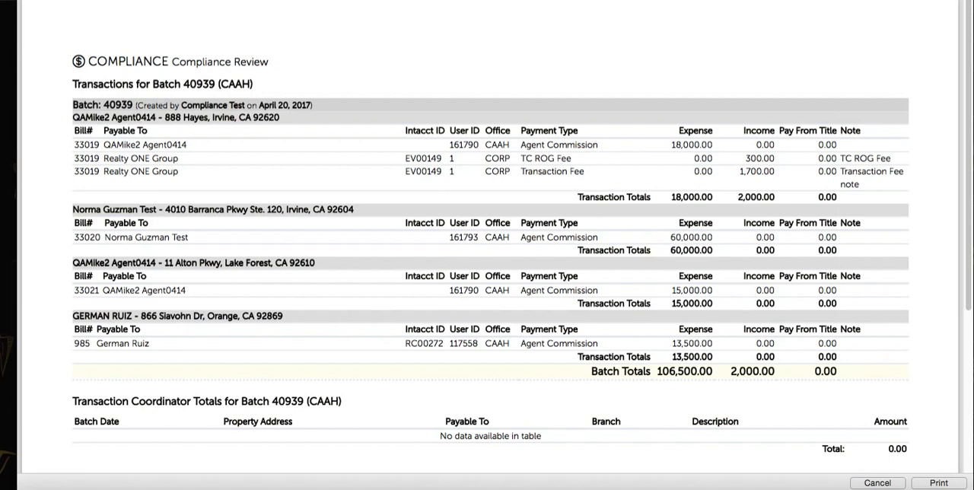
pyautogui.moveTo(841, 131); pyautogui.dragTo(861, 131)
pyautogui.tripleClick(162, 84)
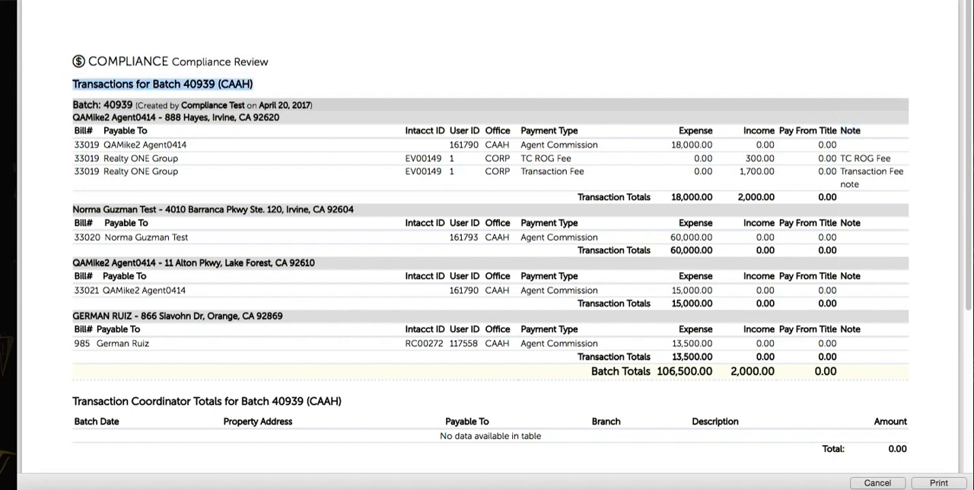
pyautogui.tripleClick(183, 105)
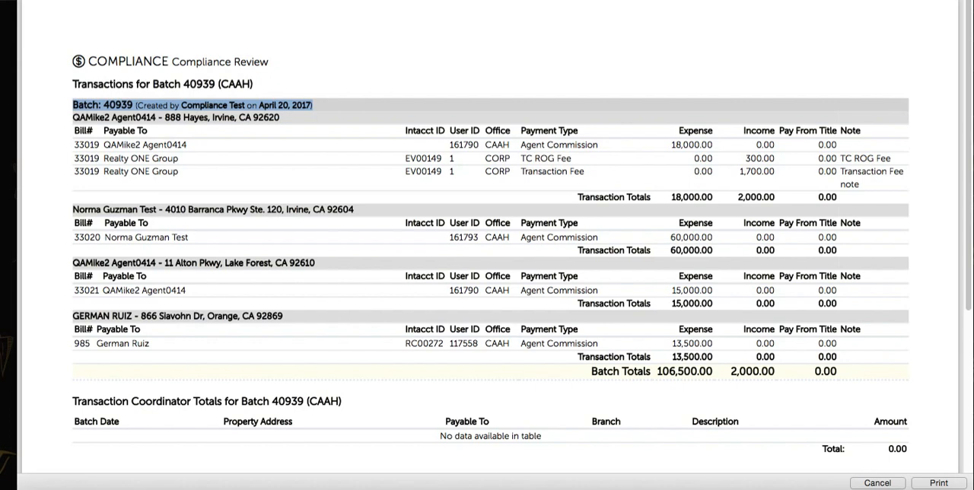
pyautogui.scroll(-2, 487, 243)
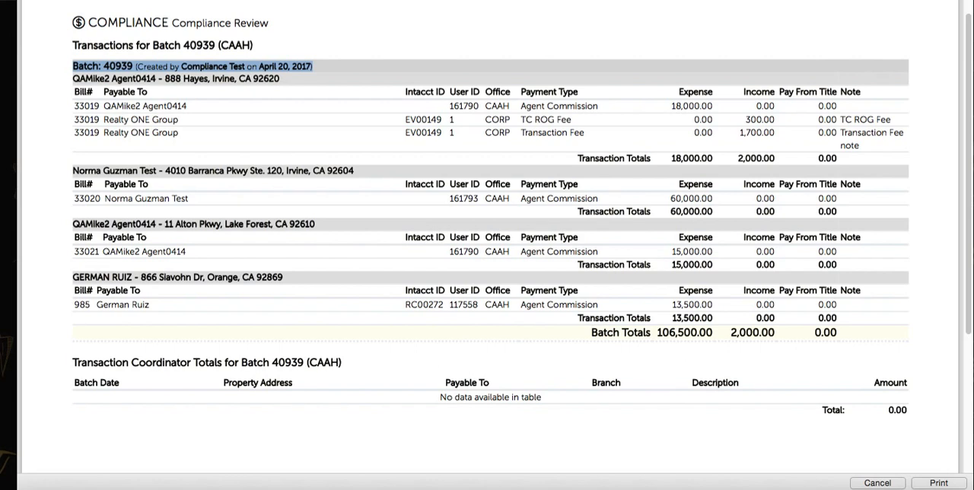
pyautogui.tripleClick(207, 363)
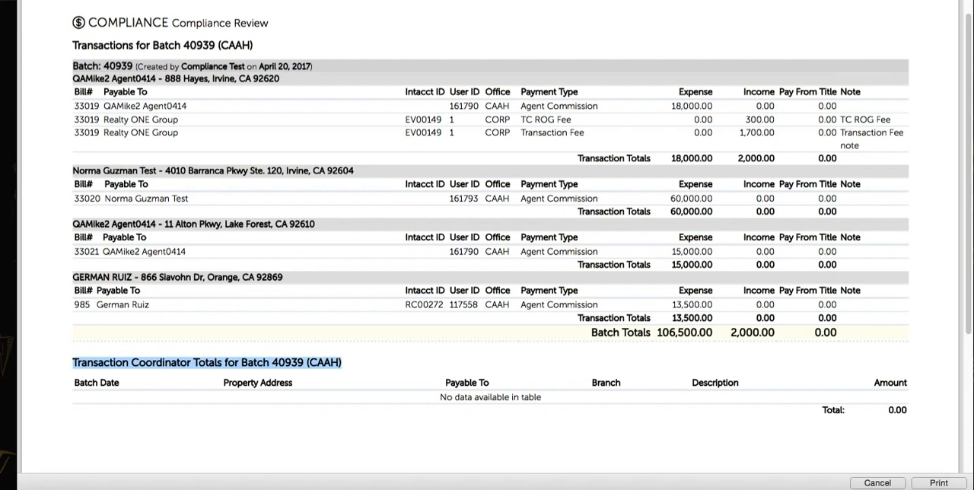
pyautogui.moveTo(441, 397); pyautogui.dragTo(592, 386)
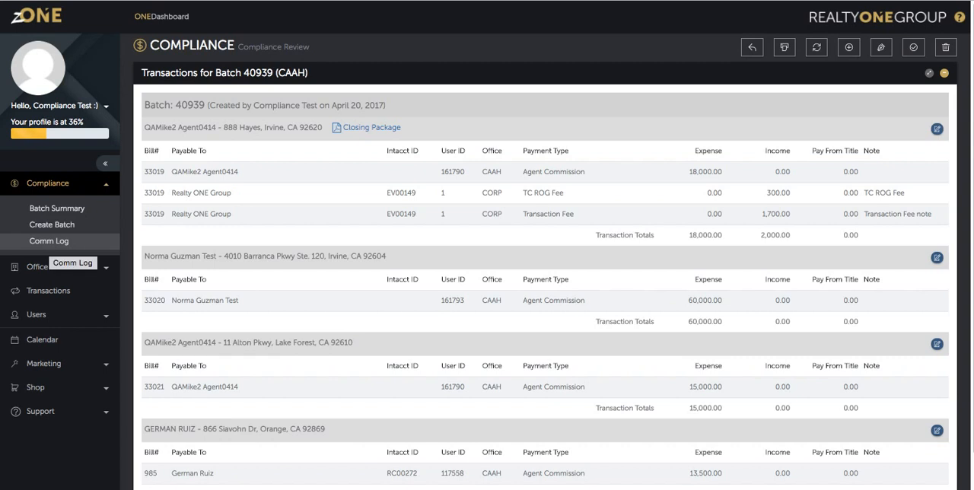
# Open the Comm Log and examine the batches pending Compliance, Manager and Accounting Review.
pyautogui.click(49, 241)
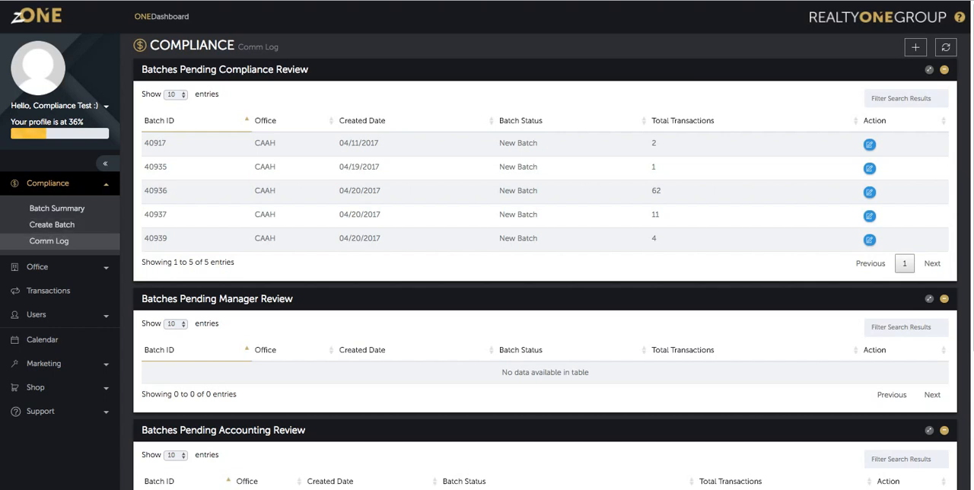
pyautogui.moveTo(295, 298); pyautogui.dragTo(219, 298)
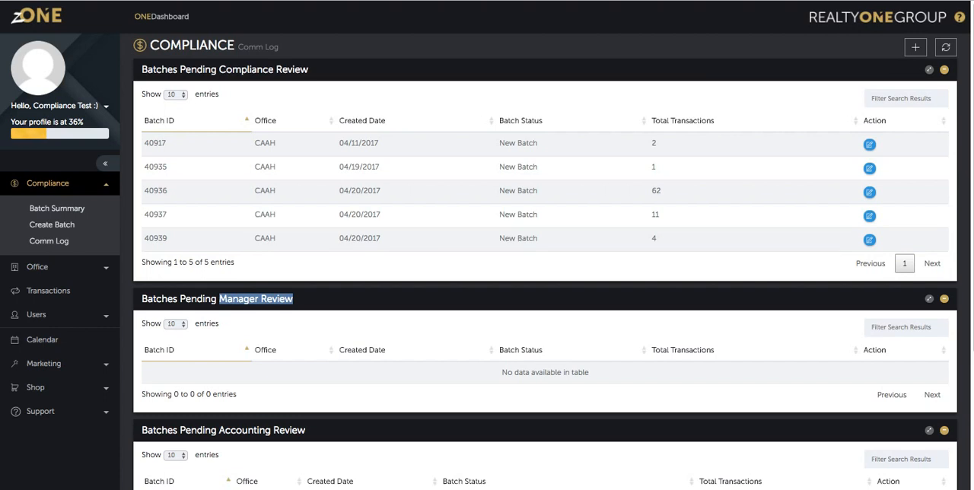
pyautogui.moveTo(308, 70); pyautogui.dragTo(219, 70)
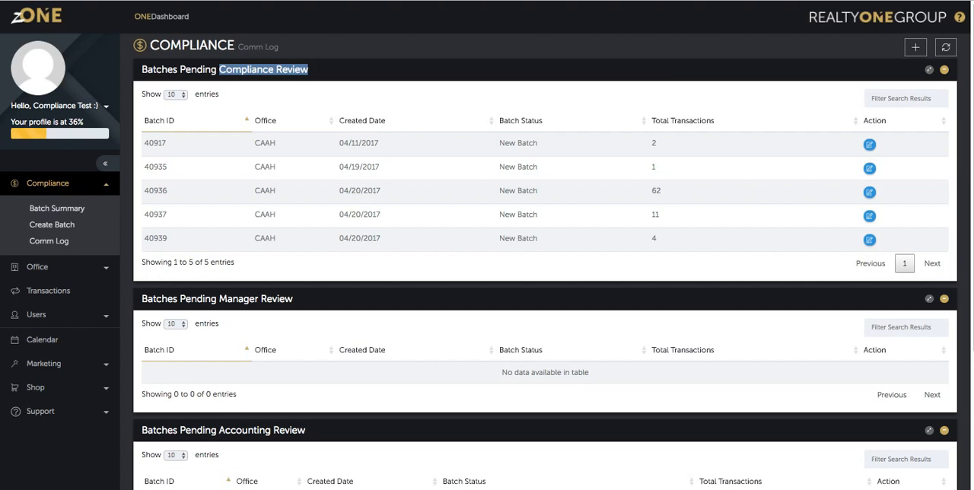
pyautogui.scroll(-5, 545, 261)
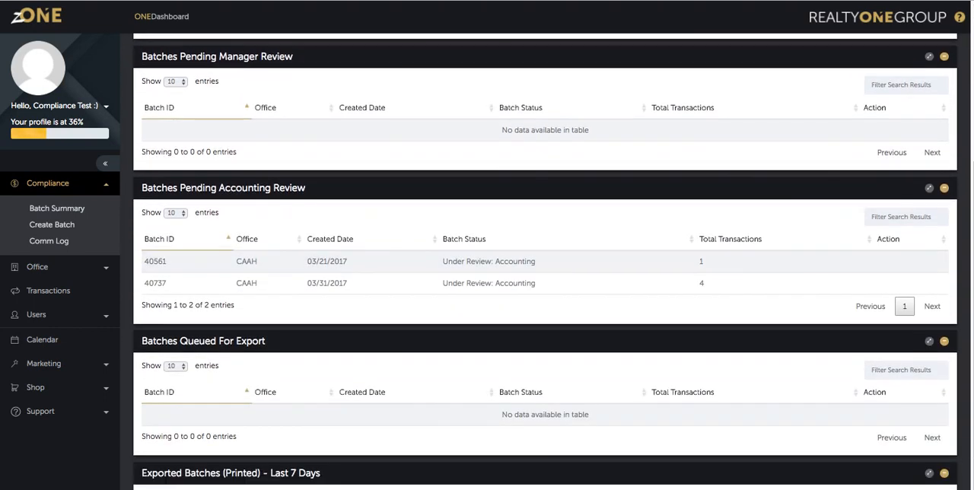
pyautogui.moveTo(306, 187); pyautogui.dragTo(219, 188)
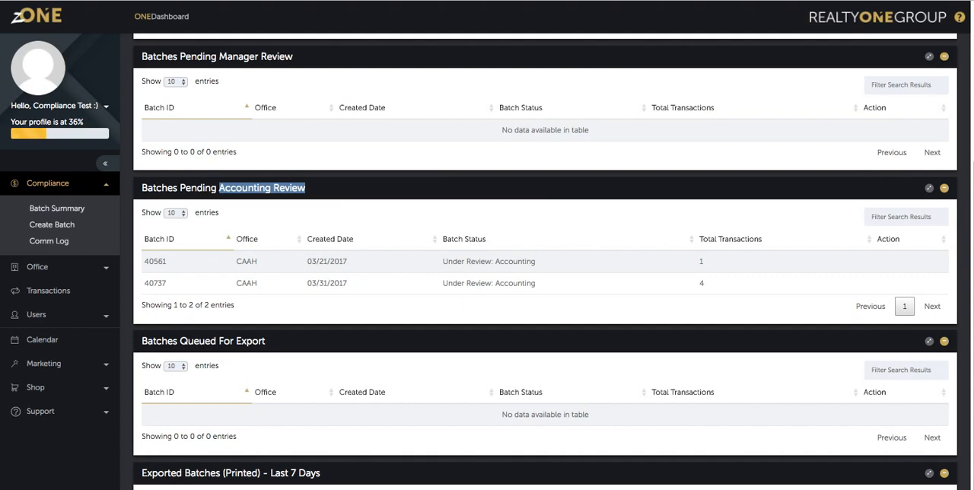
pyautogui.scroll(1, 546, 262)
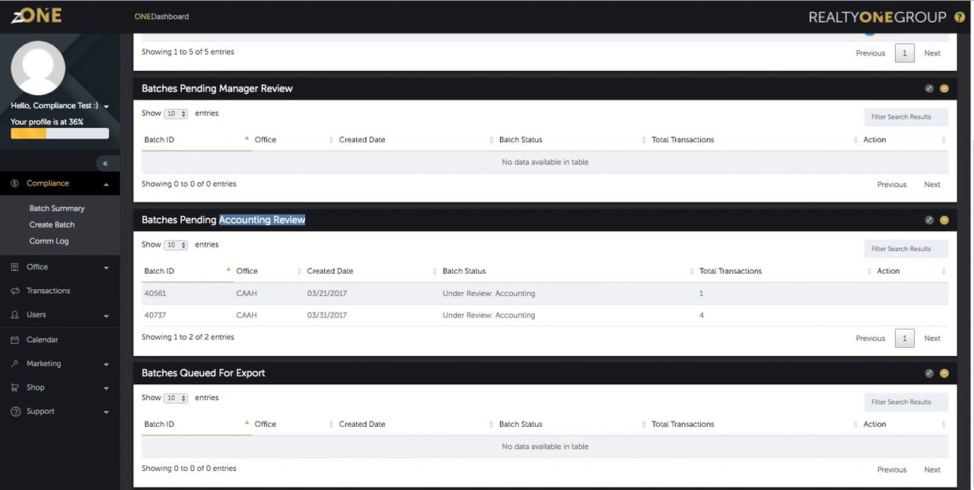
pyautogui.scroll(5, 545, 259)
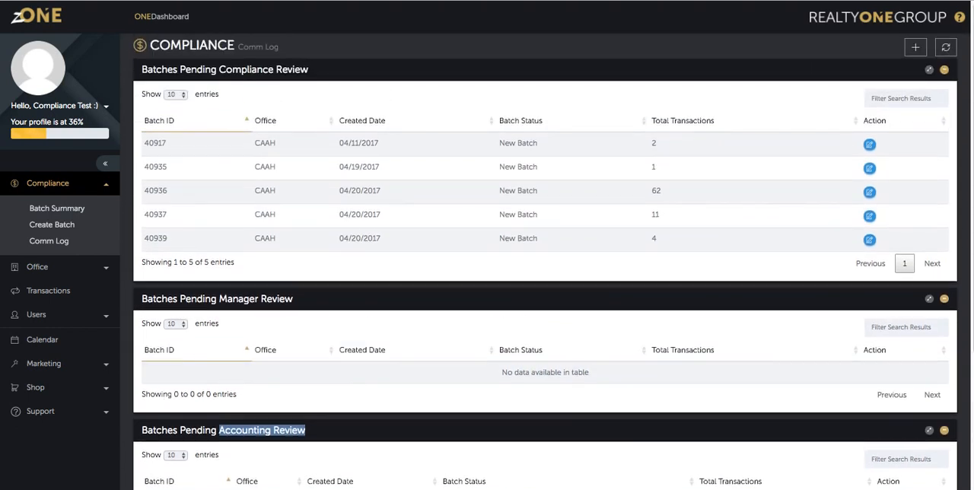
# Compare the Comm Log's three review stages again and check the batches listed under Accounting Review.
pyautogui.moveTo(309, 70); pyautogui.dragTo(219, 70)
pyautogui.click(309, 71)
pyautogui.moveTo(293, 298); pyautogui.dragTo(220, 299)
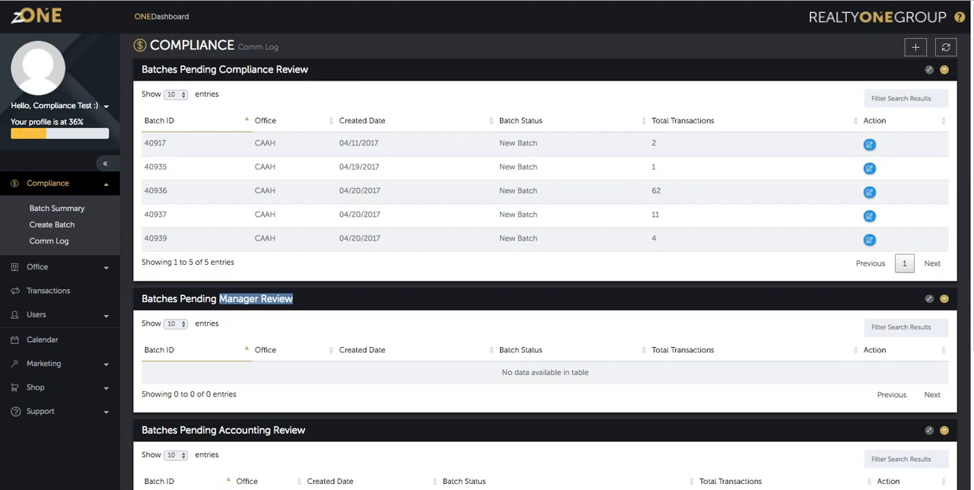
pyautogui.tripleClick(247, 69)
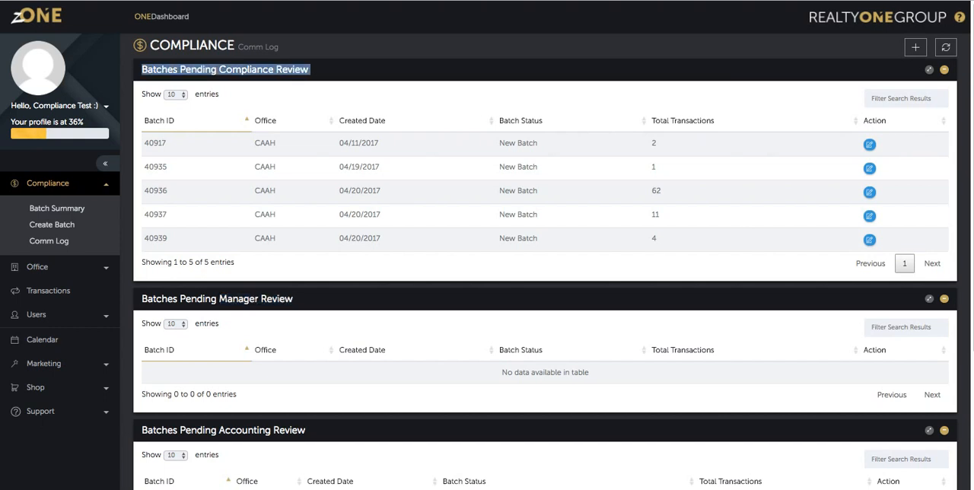
pyautogui.tripleClick(245, 431)
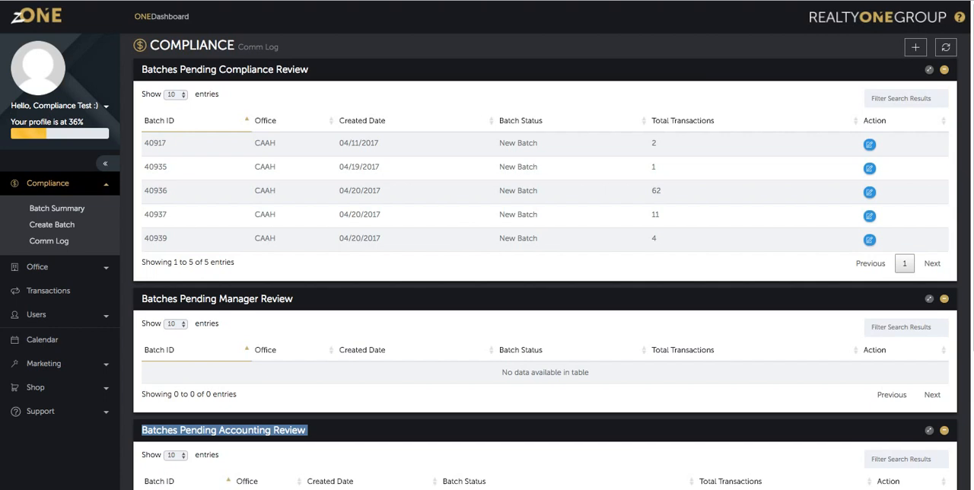
pyautogui.scroll(-3, 546, 262)
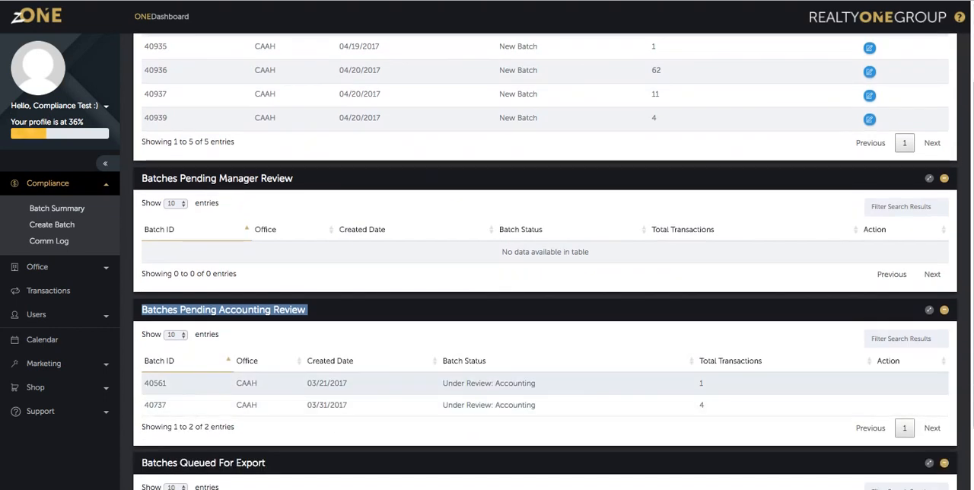
pyautogui.click(343, 383)
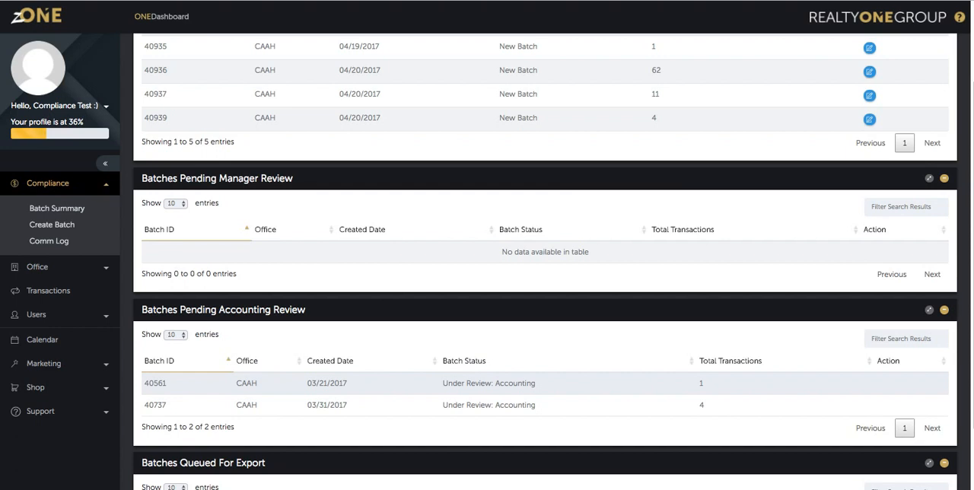
pyautogui.scroll(3, 545, 262)
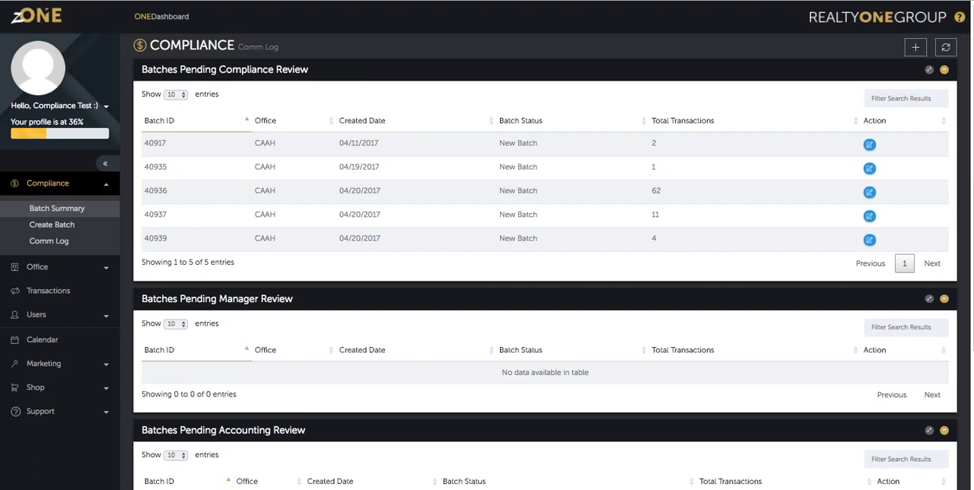
# Open the Batch Summary and enter 40806 as the batch number to look up.
pyautogui.click(57, 208)
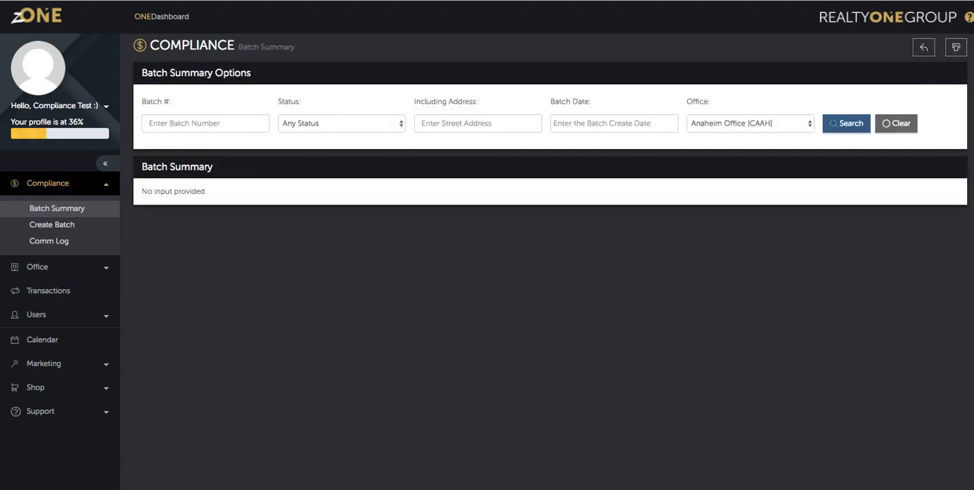
pyautogui.click(180, 123)
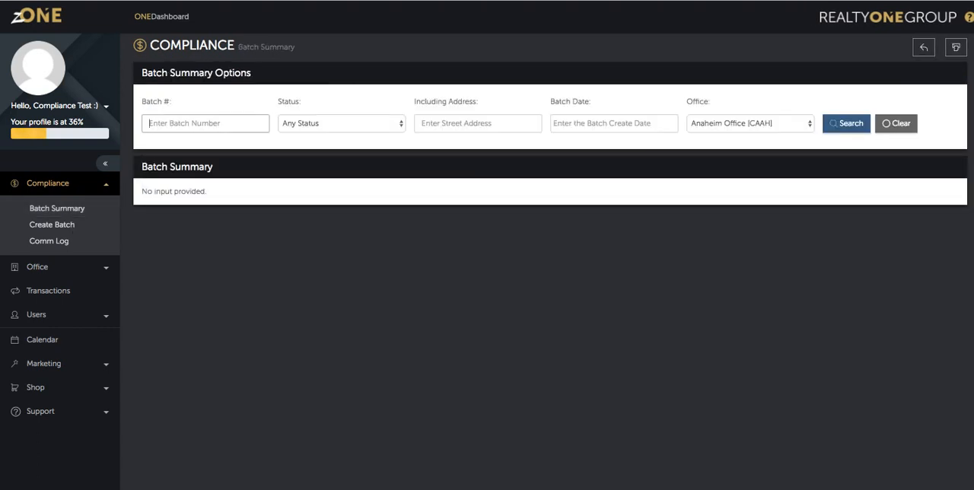
pyautogui.write('40')
pyautogui.press('Down')
pyautogui.press('Return')
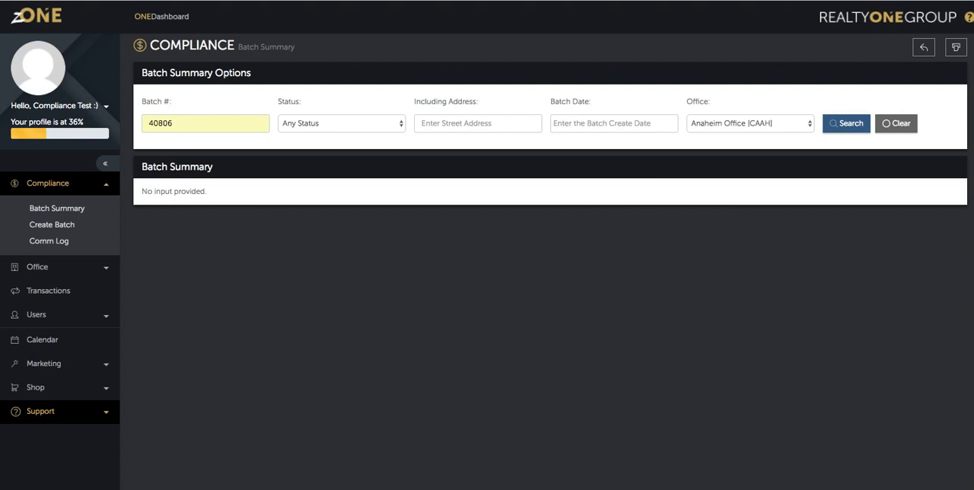
# Open the Support Center's zONE Enhancements page from the admin resources and read the Commission Log update.
pyautogui.click(41, 412)
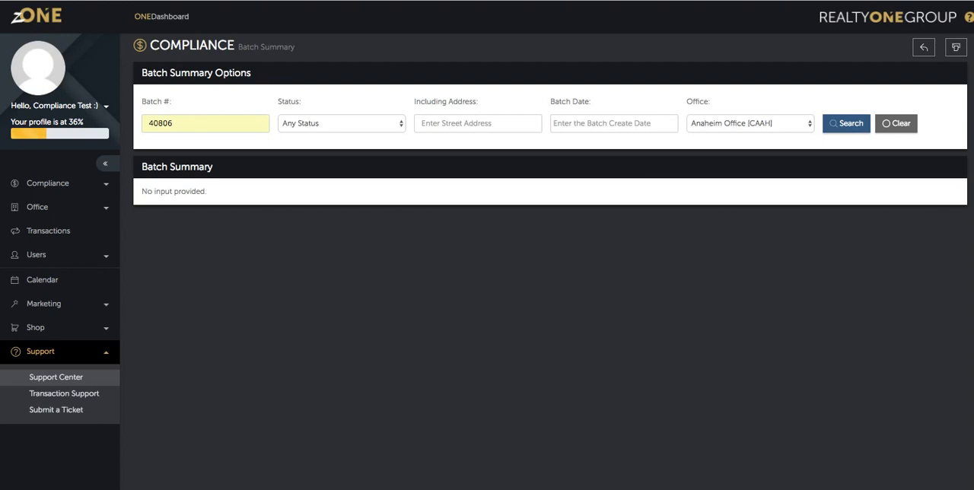
pyautogui.click(56, 377)
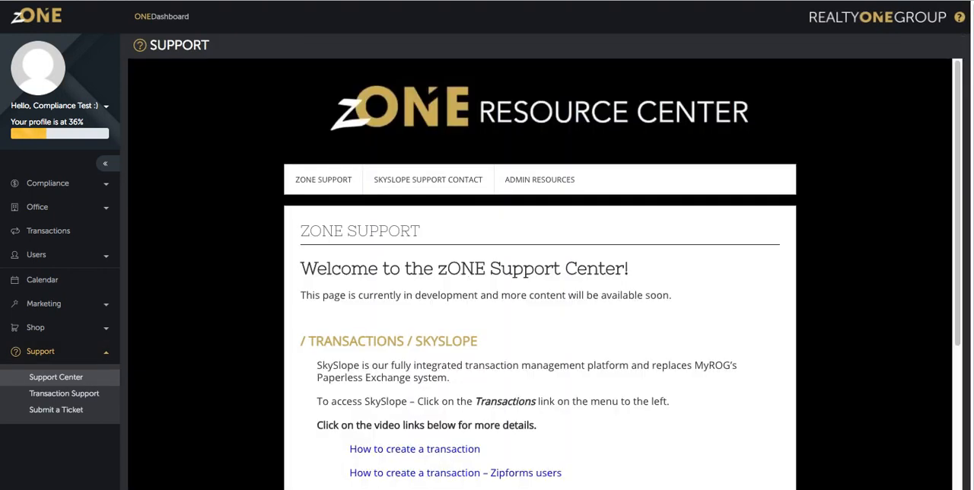
pyautogui.moveTo(540, 180)
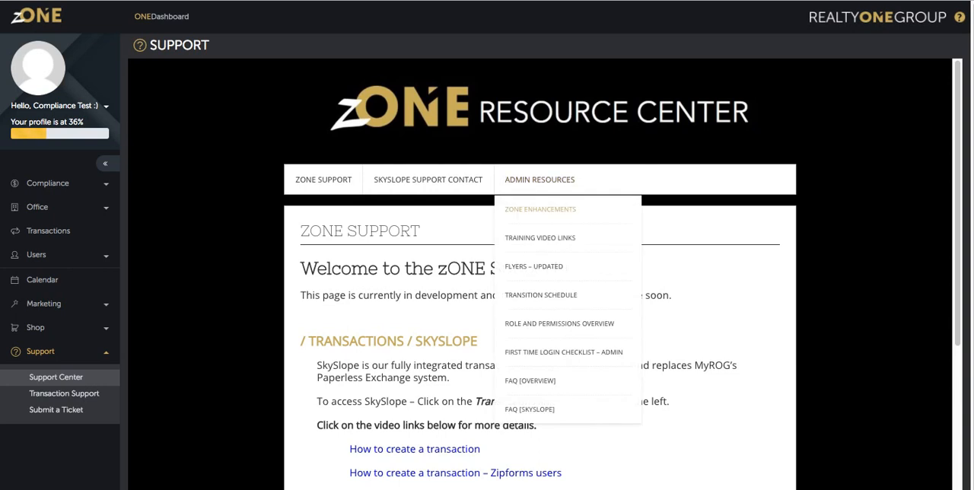
pyautogui.click(541, 209)
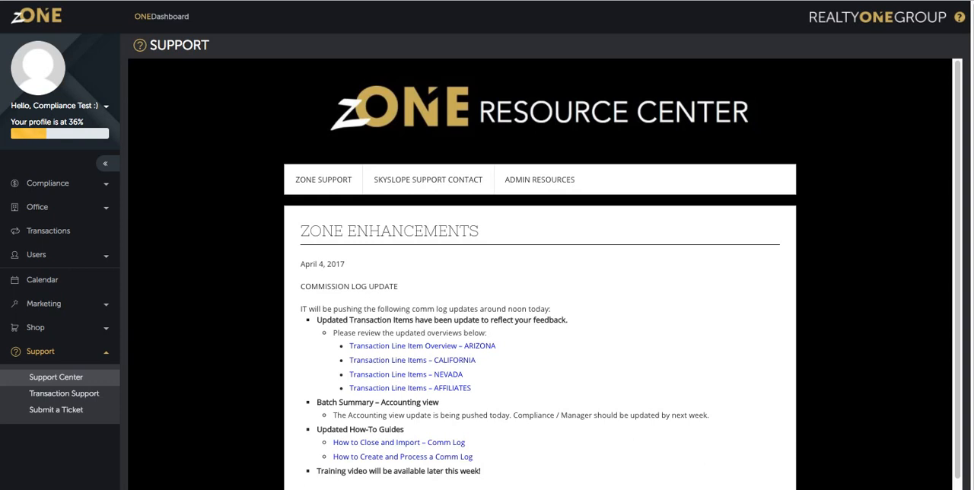
pyautogui.scroll(-1, 540, 305)
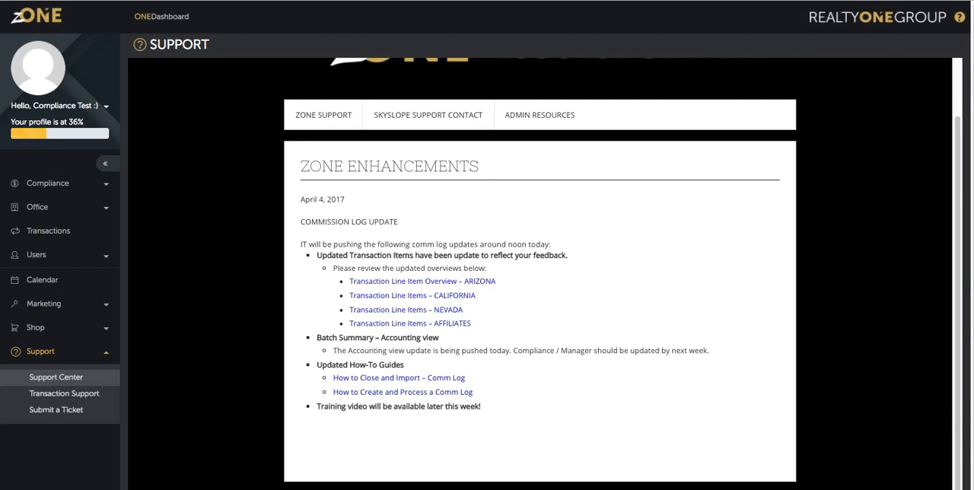
# Open the Transaction Line Item Overview for Arizona and review its line item types, descriptions, pay-from-title options and payees.
pyautogui.click(422, 282)
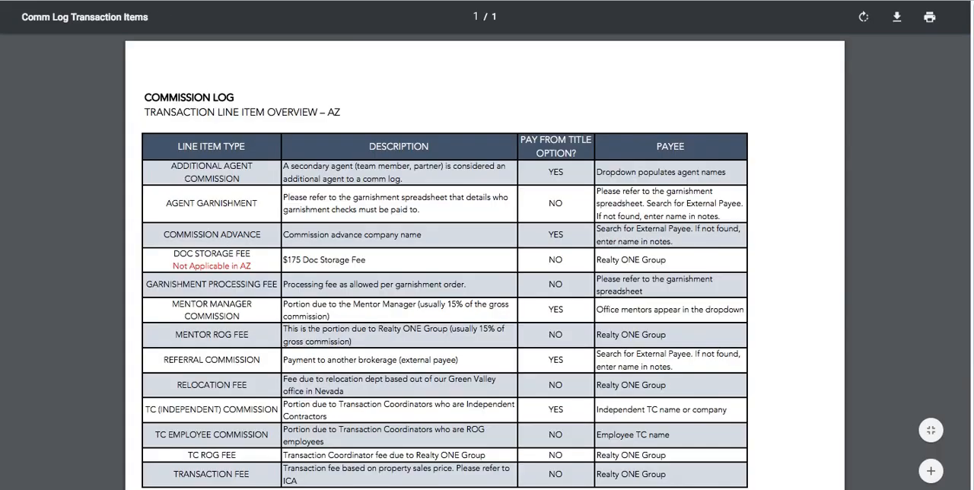
pyautogui.scroll(-2, 487, 305)
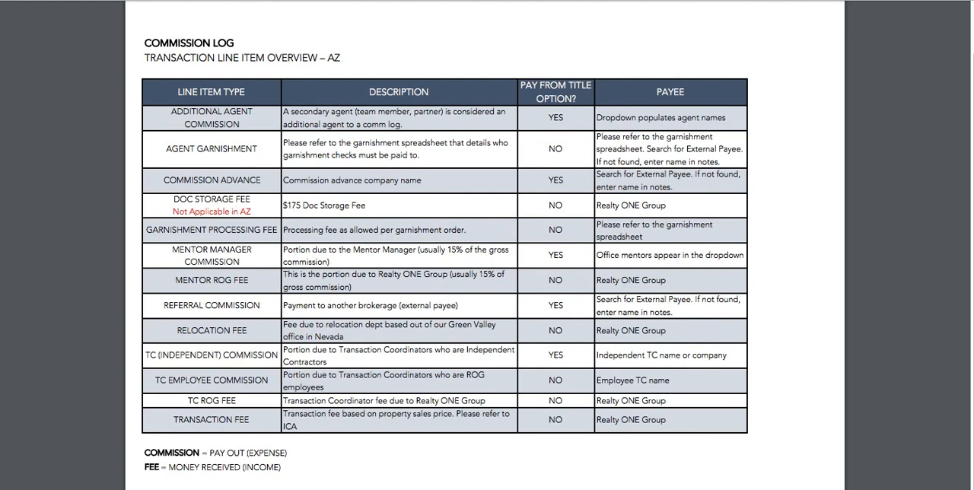
pyautogui.scroll(2, 485, 259)
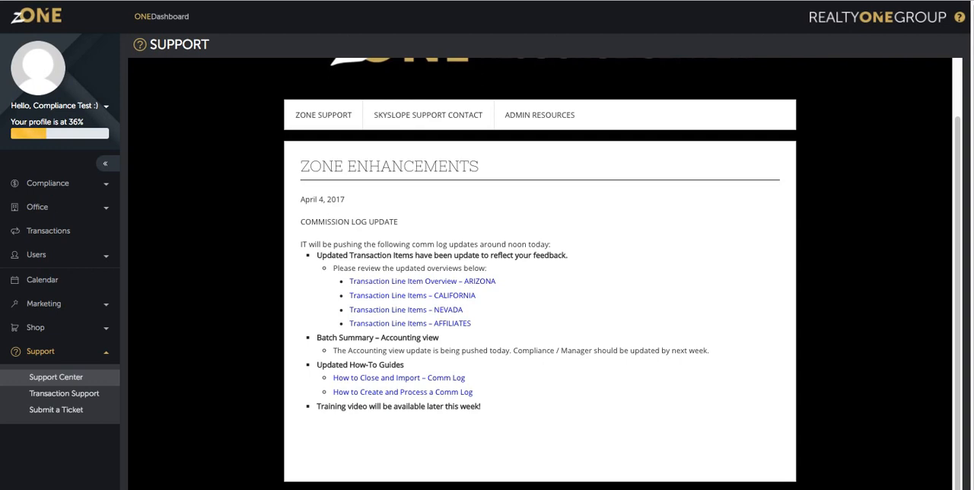
# Open the "How to Close and Import – Comm Log" guide from the enhancements page and skim its first page.
pyautogui.click(399, 379)
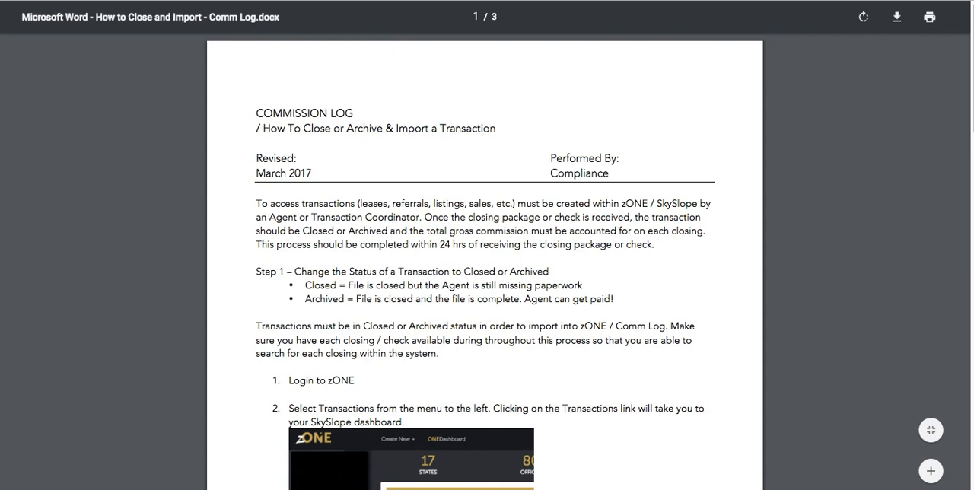
pyautogui.scroll(-2, 485, 262)
pyautogui.scroll(2, 485, 261)
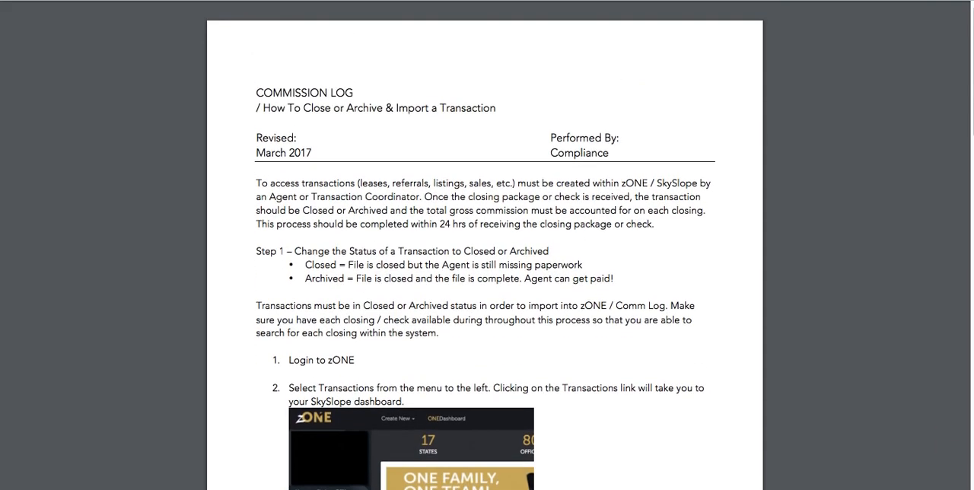
# Open the "How to Create and Process a Comm Log" guide, skim its batch creation instructions, and return to the enhancements page.
pyautogui.press('super+w')
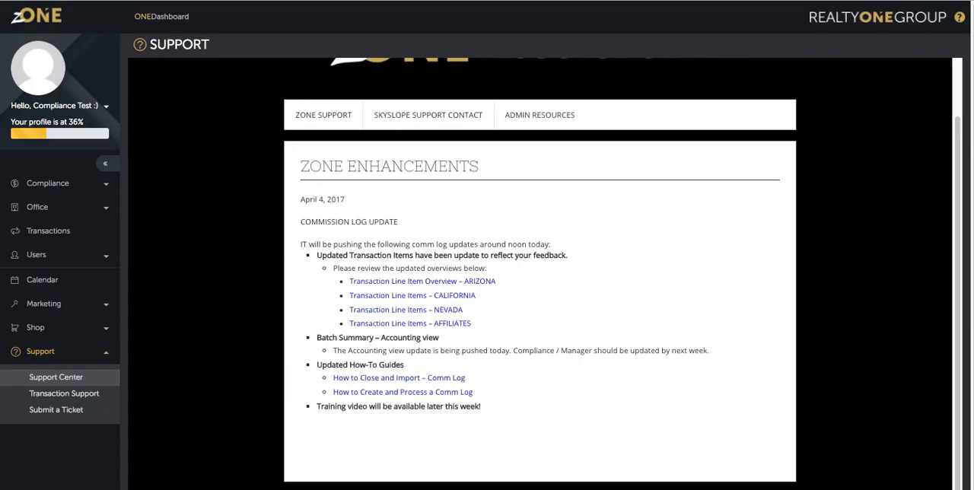
pyautogui.click(403, 392)
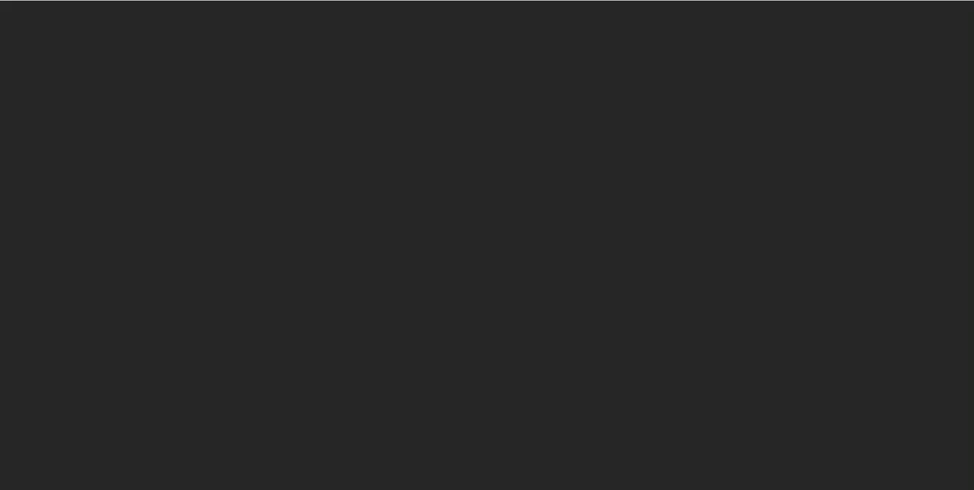
pyautogui.scroll(-10, 485, 262)
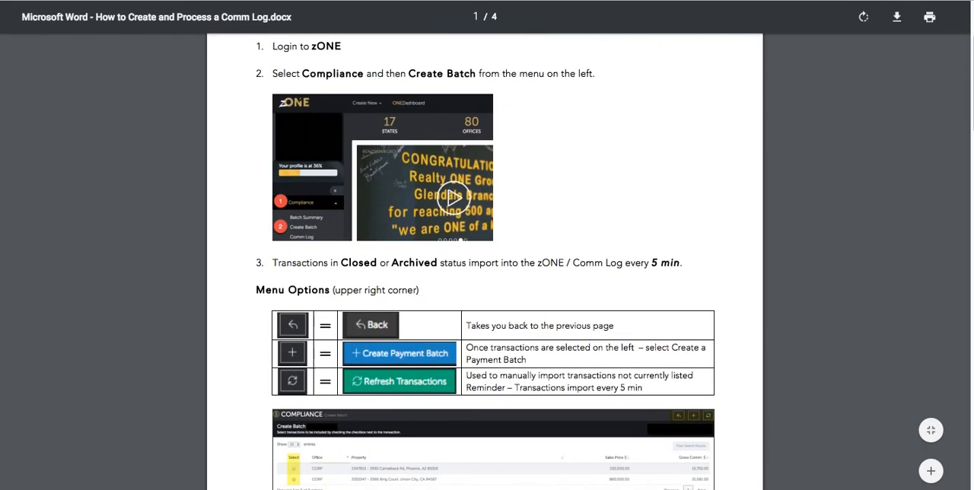
pyautogui.scroll(-5, 485, 261)
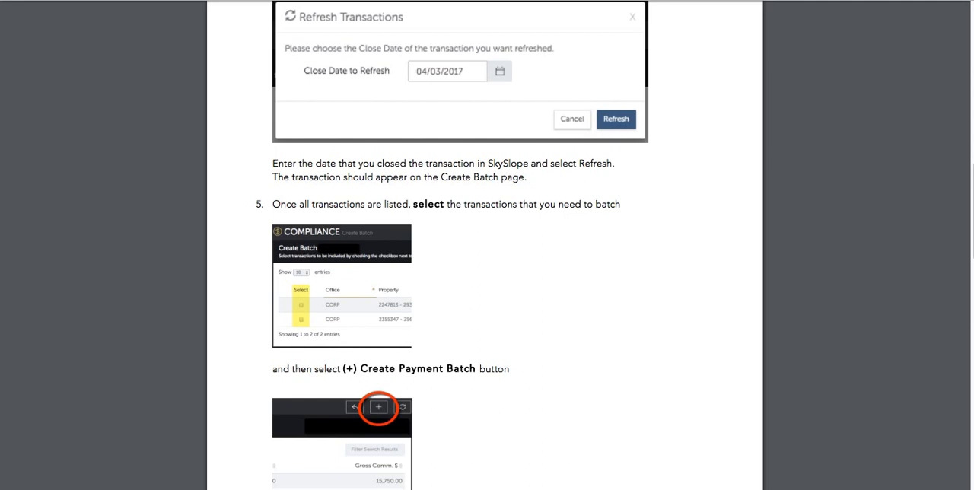
pyautogui.scroll(-4, 485, 262)
pyautogui.scroll(10, 485, 262)
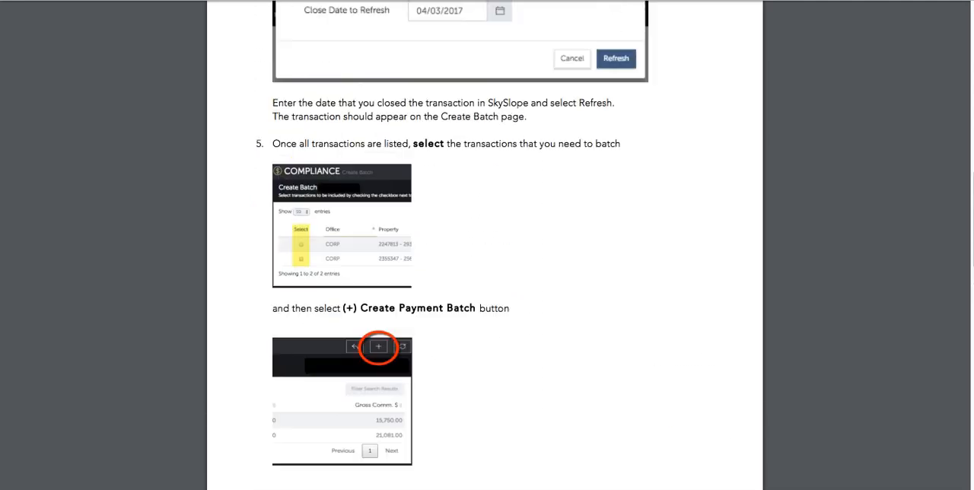
pyautogui.scroll(10, 485, 262)
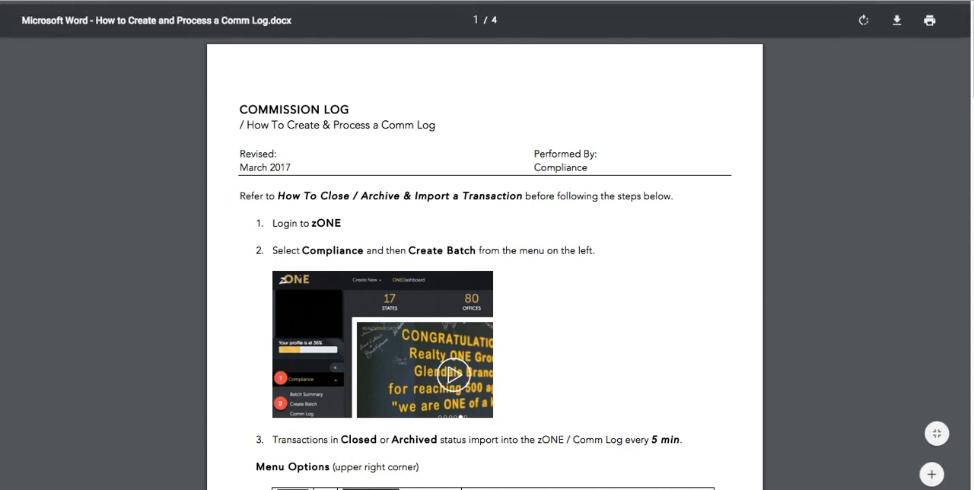
pyautogui.press('super+w')
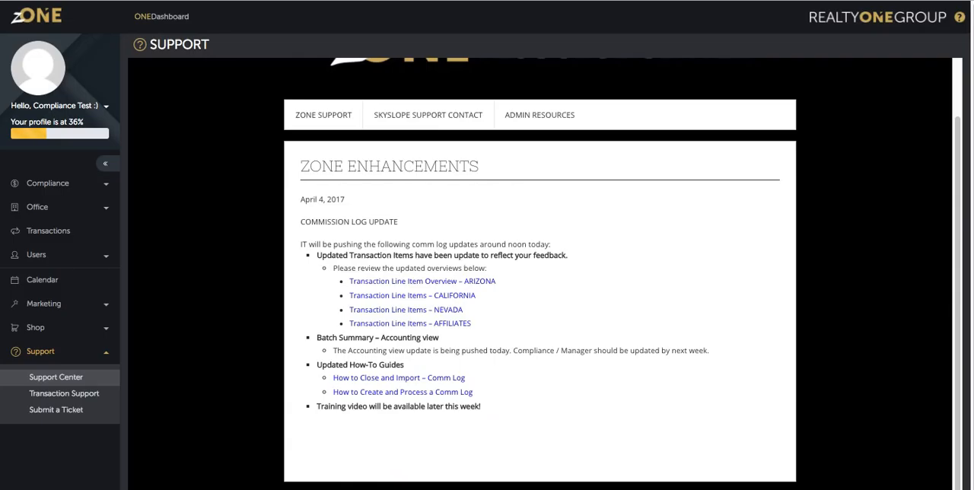